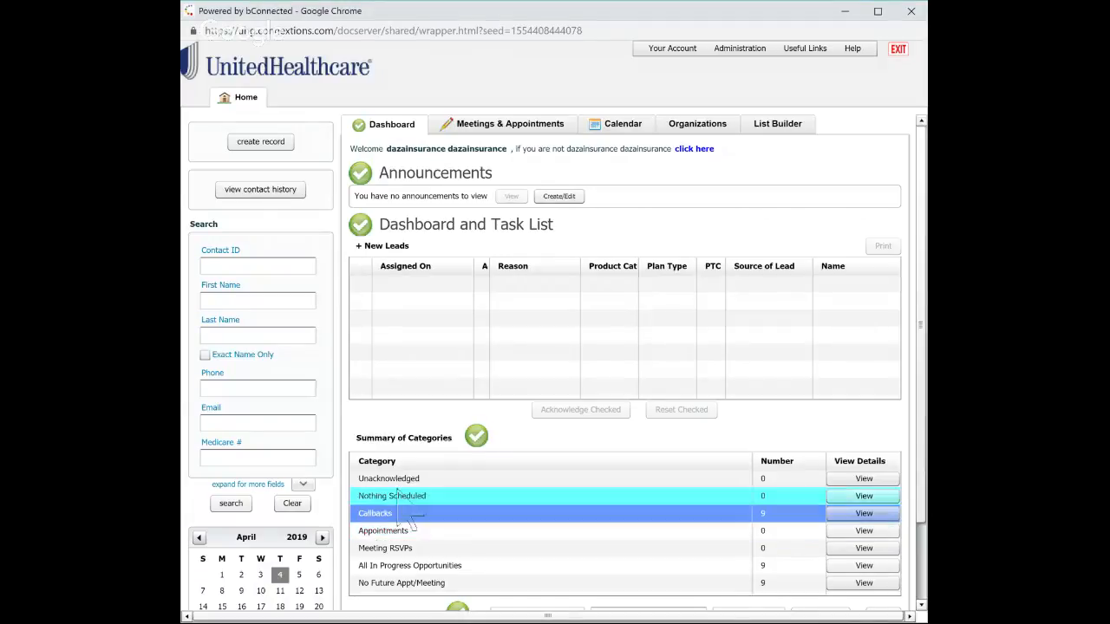
Step: Start a new contact record with Self-Generated chosen as the lead source
click(284, 144)
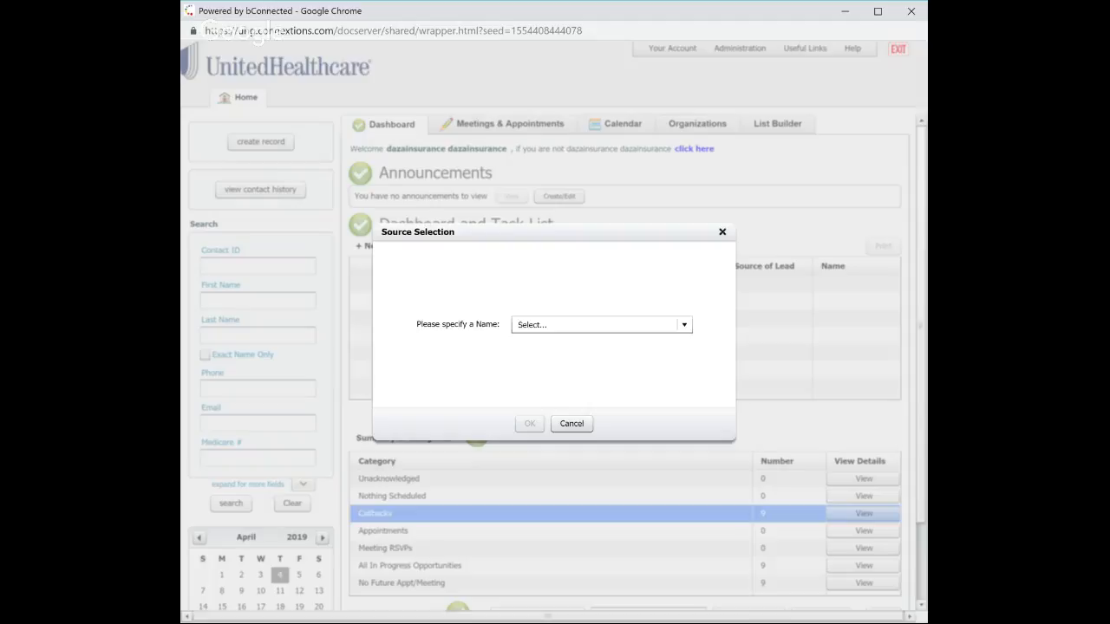
click(618, 328)
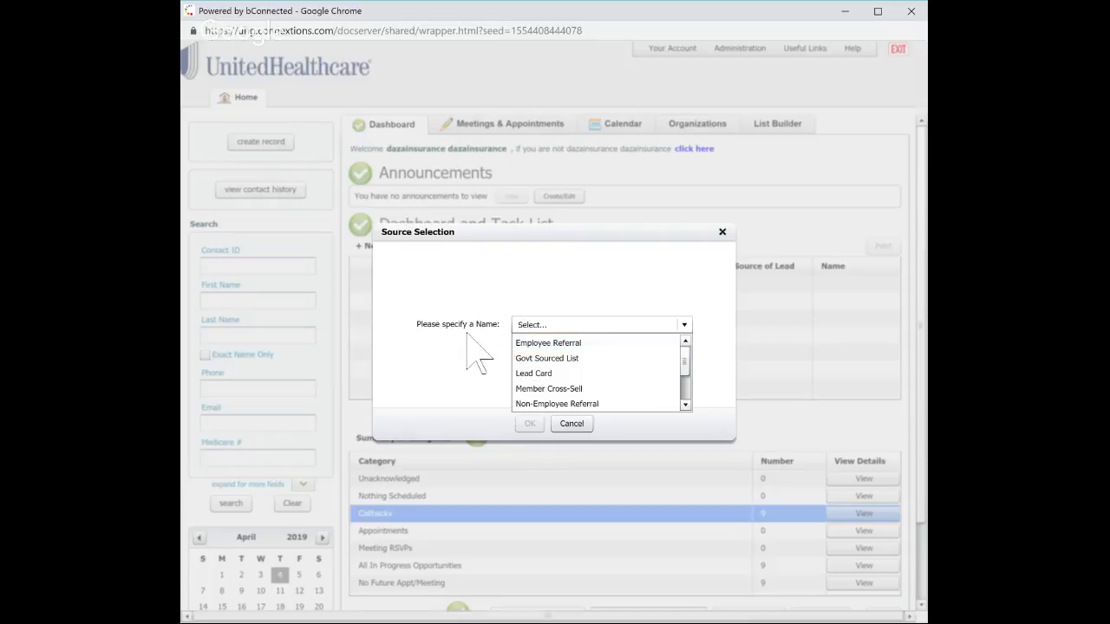
scroll(685, 387, down, 1)
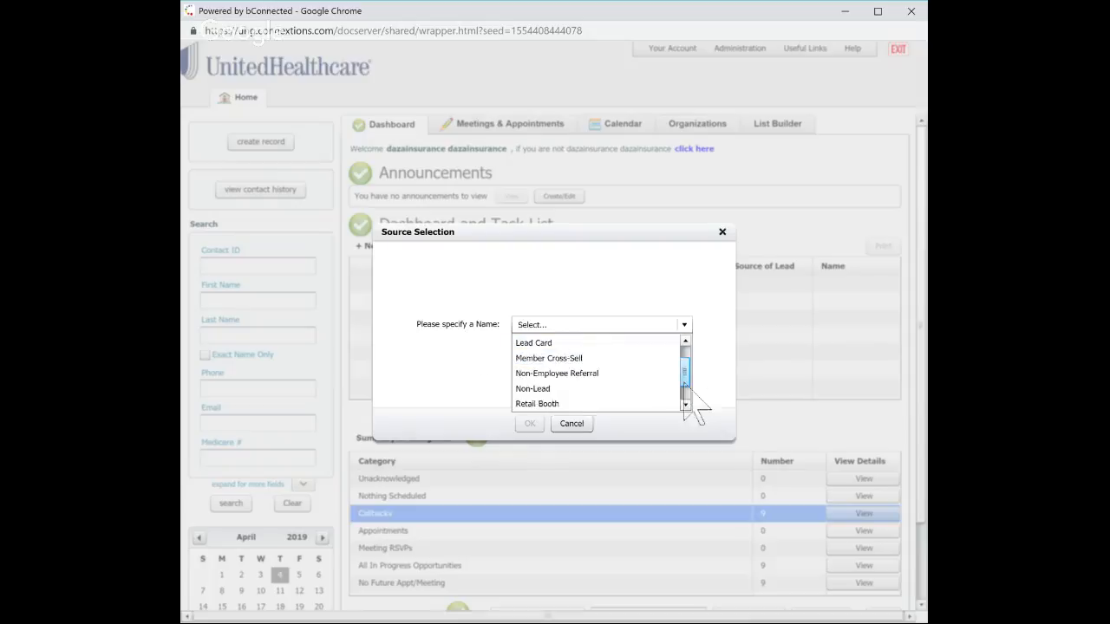
drag(684, 383, 685, 395)
click(586, 388)
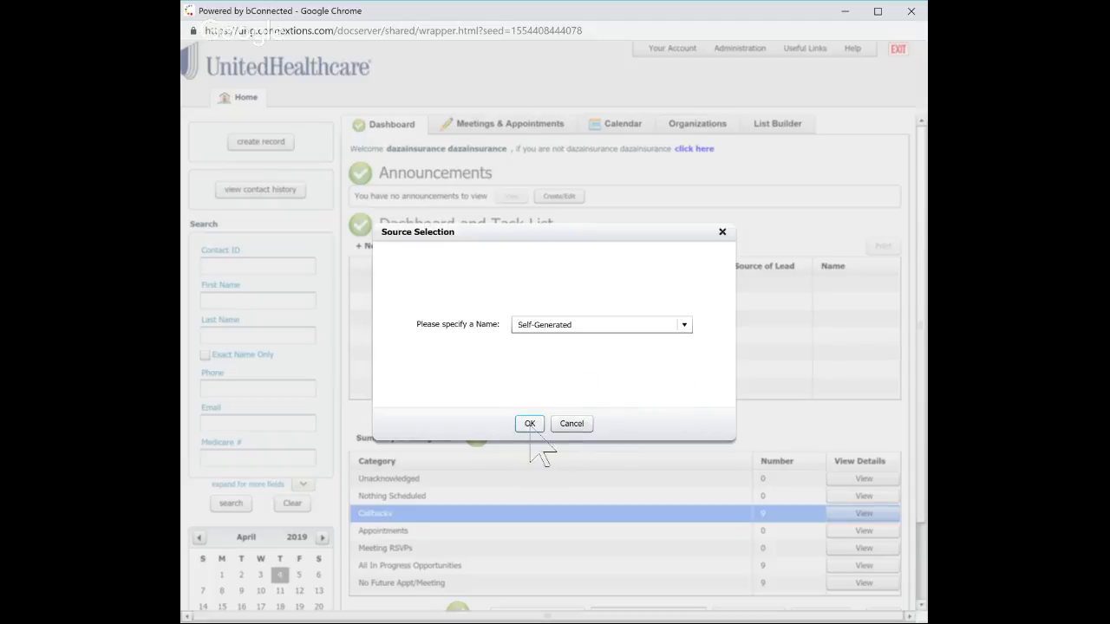
click(530, 424)
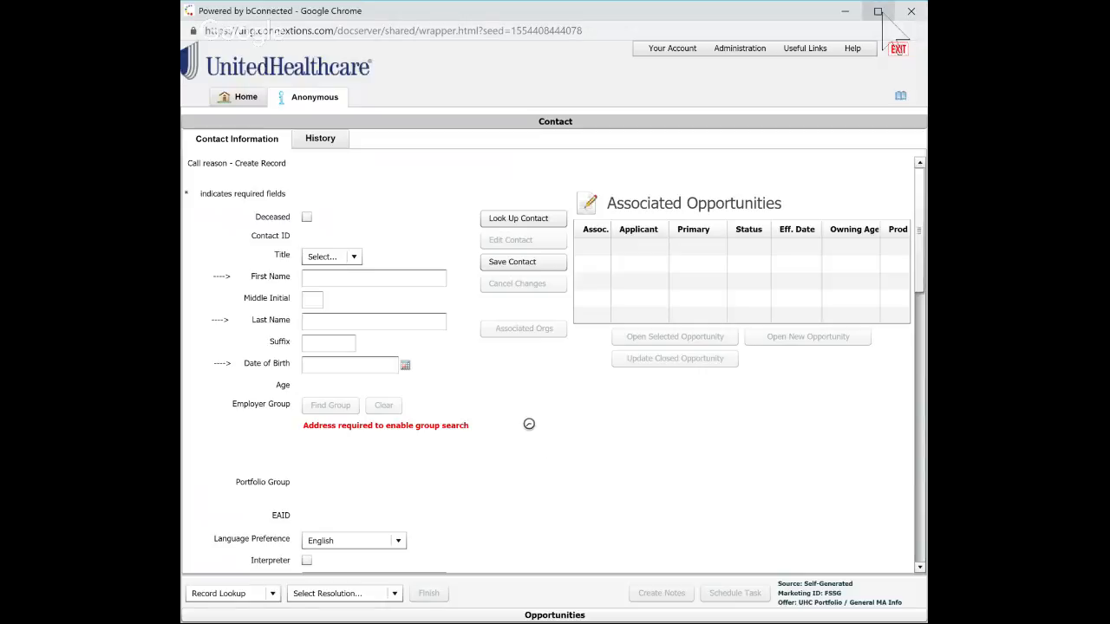
Step: Maximize the browser and enter the contact's first name, last name and birth date 08/09/1970
click(878, 11)
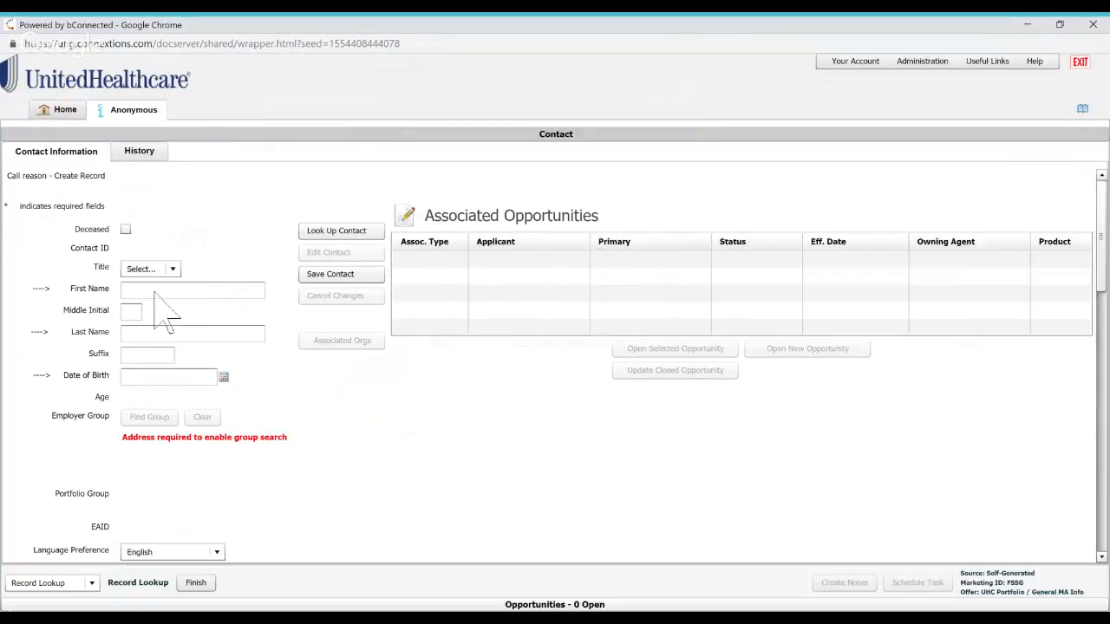
click(154, 292)
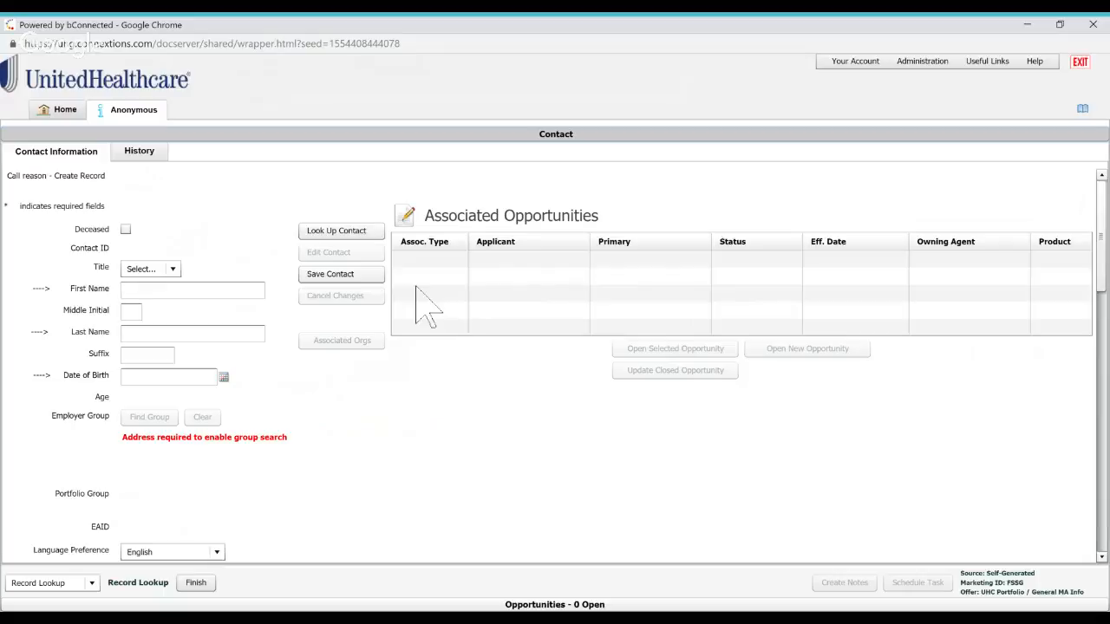
text(LUI)
key(Tab)
key(Tab)
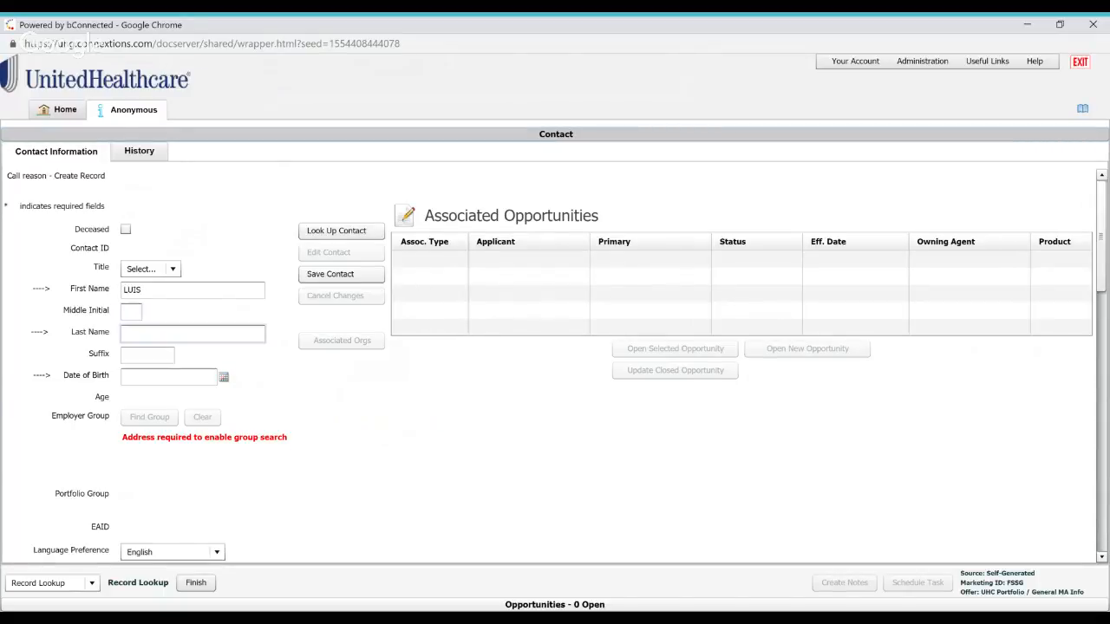
text(TEST)
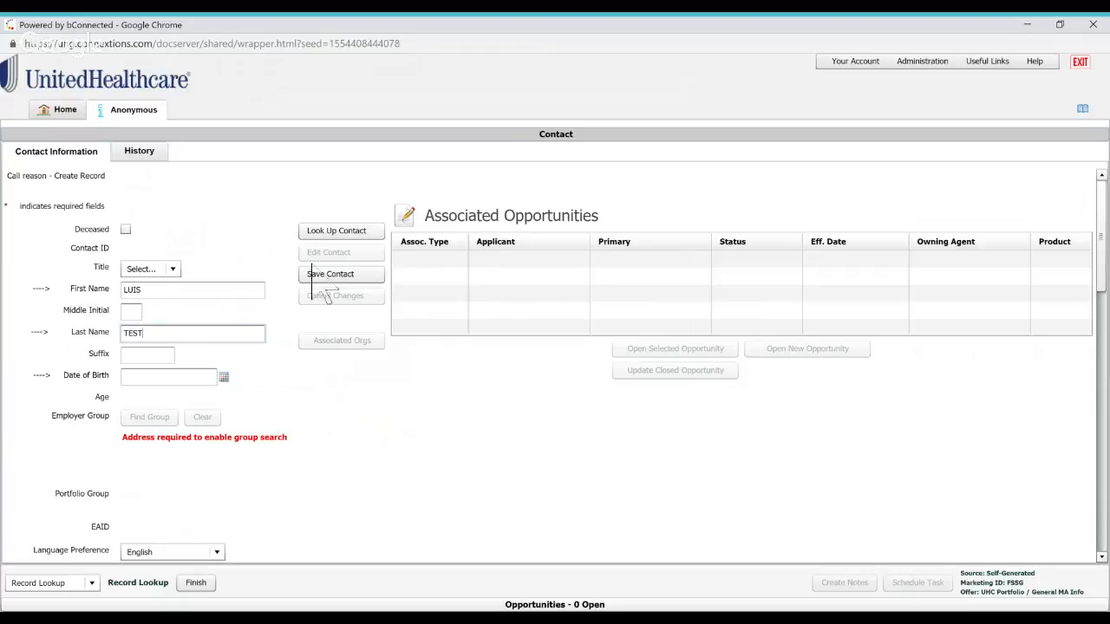
click(140, 374)
text(0)
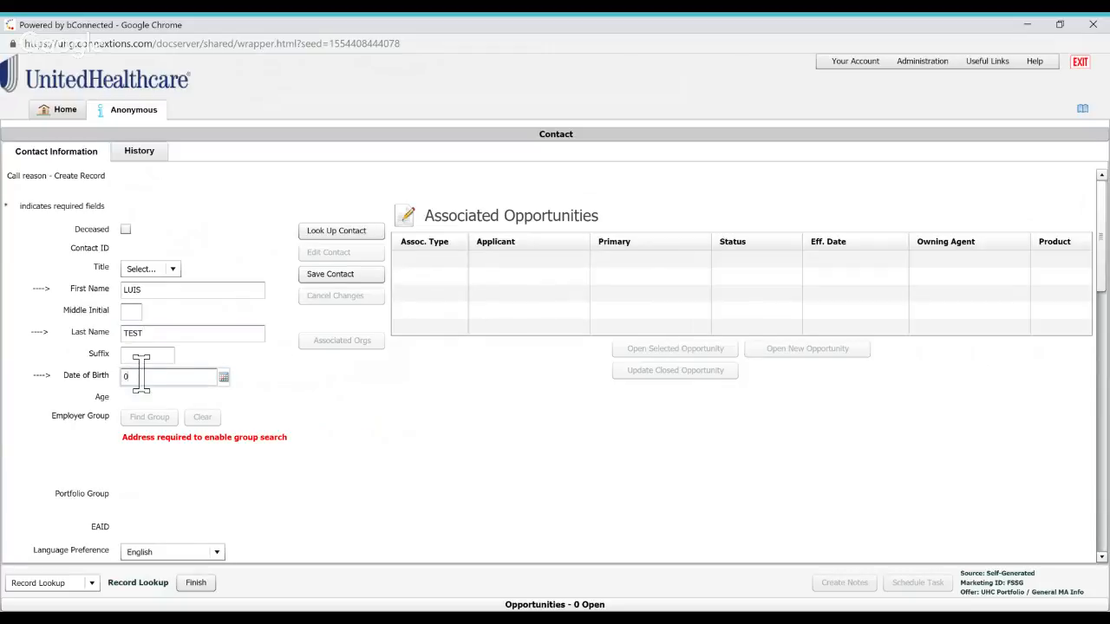
text(8/09/1970)
Step: Finish the birth date and set the contact's gender to Male
scroll(290, 537, down, 1)
scroll(293, 536, down, 1)
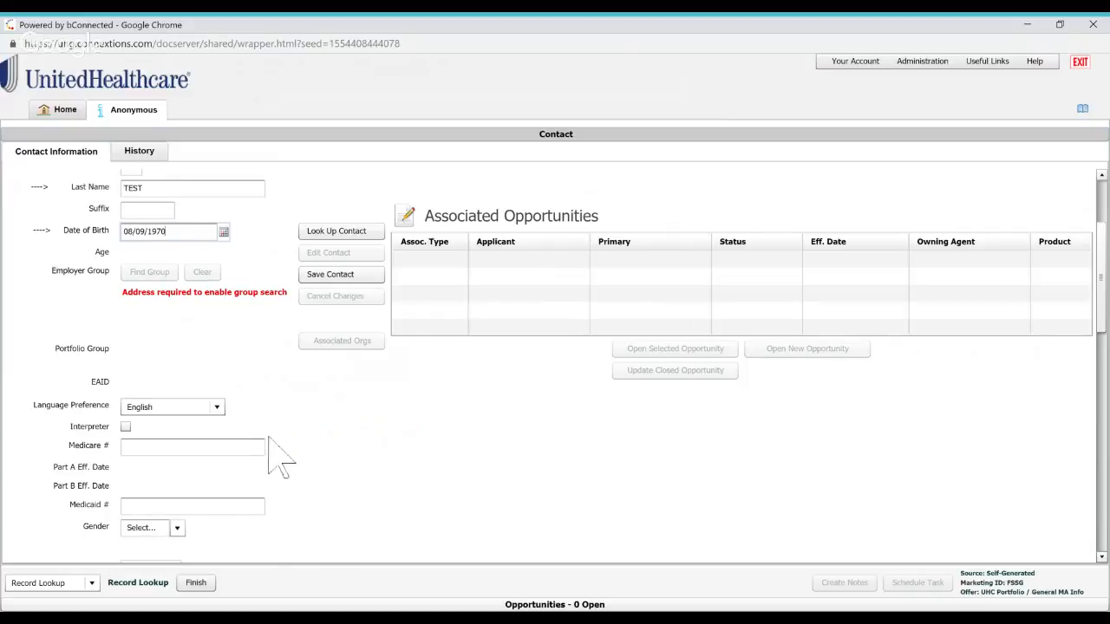
click(169, 447)
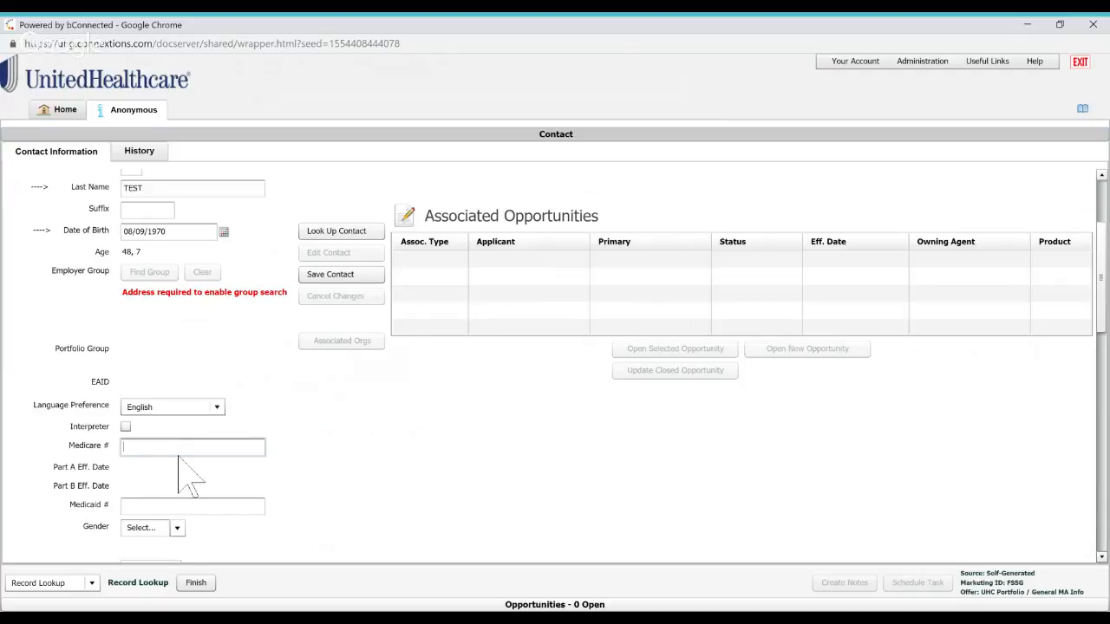
scroll(173, 485, down, 1)
click(160, 483)
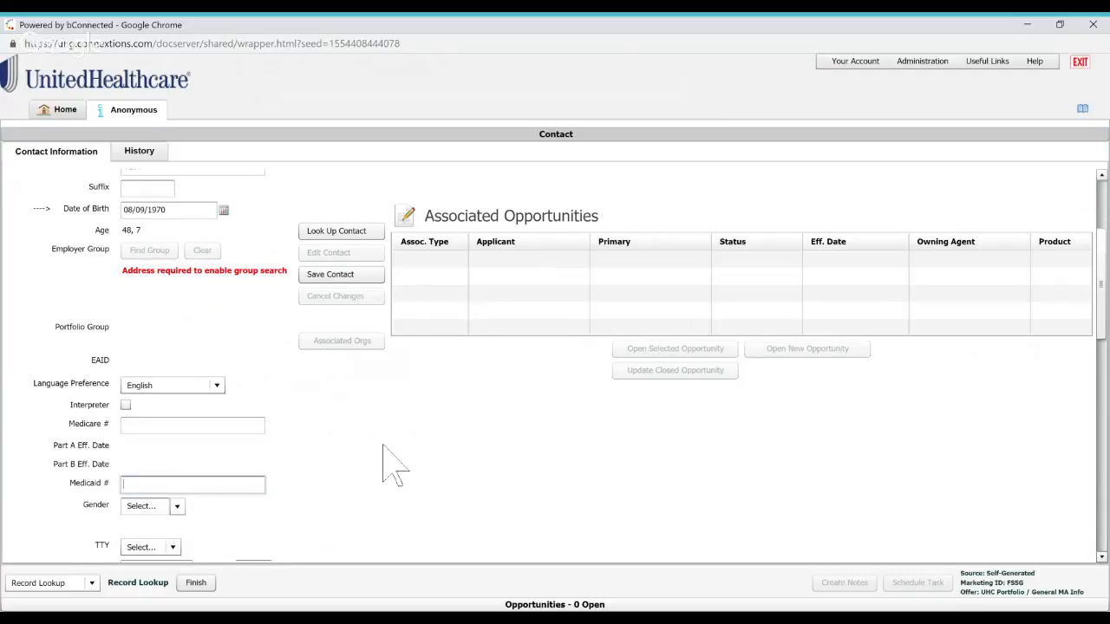
scroll(182, 481, down, 2)
click(177, 461)
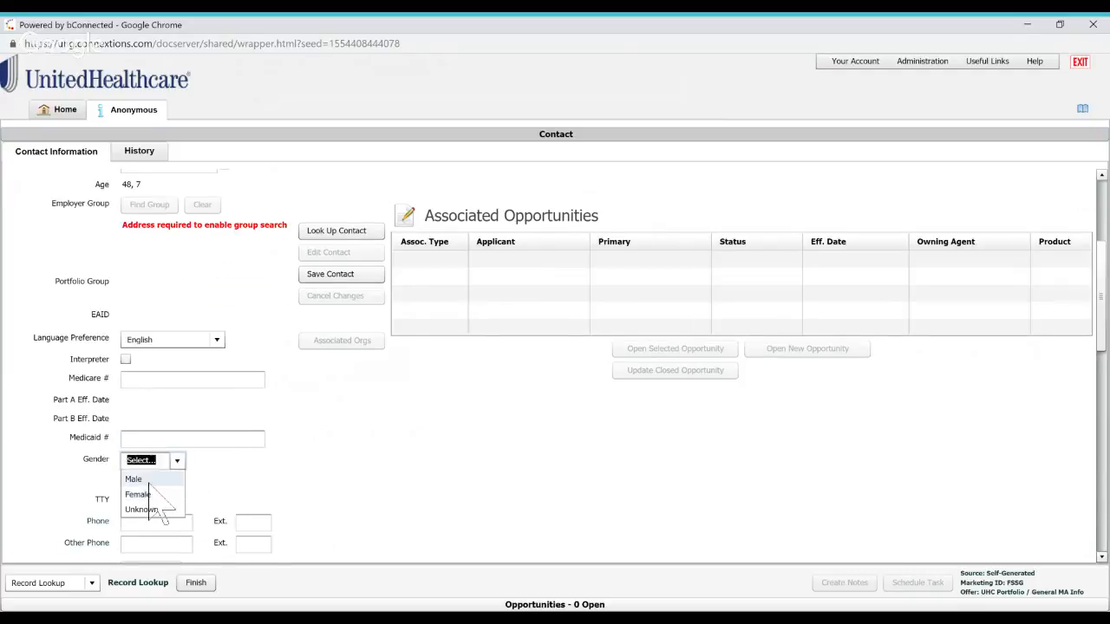
click(134, 479)
Step: Enter the contact's phone number and set Ok To Email to No
scroll(143, 496, down, 1)
click(139, 491)
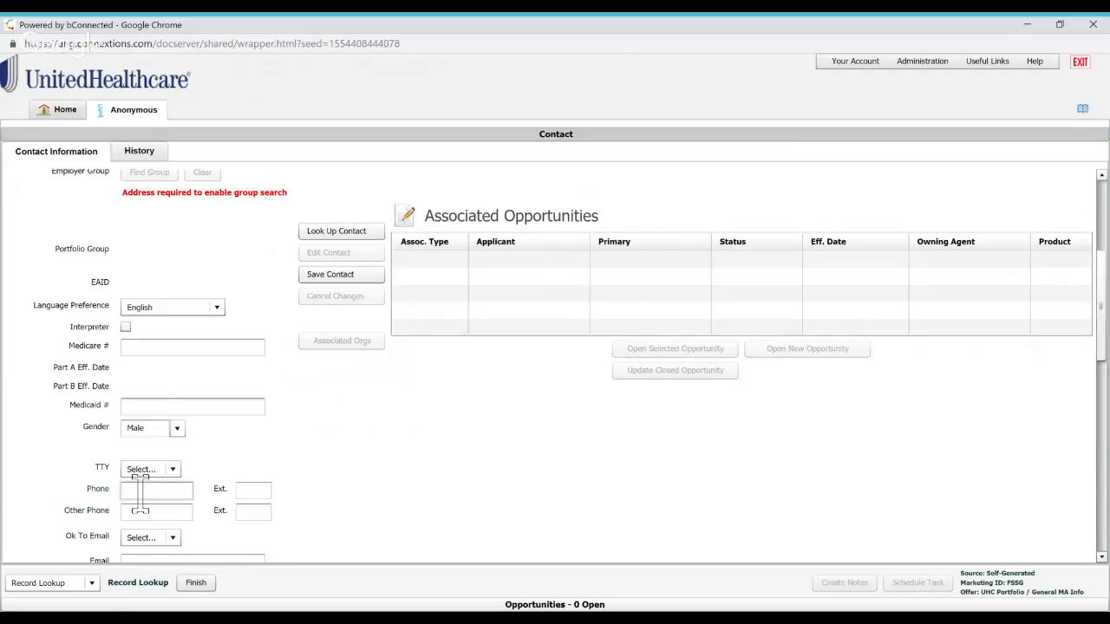
text(7271231234)
scroll(253, 541, down, 2)
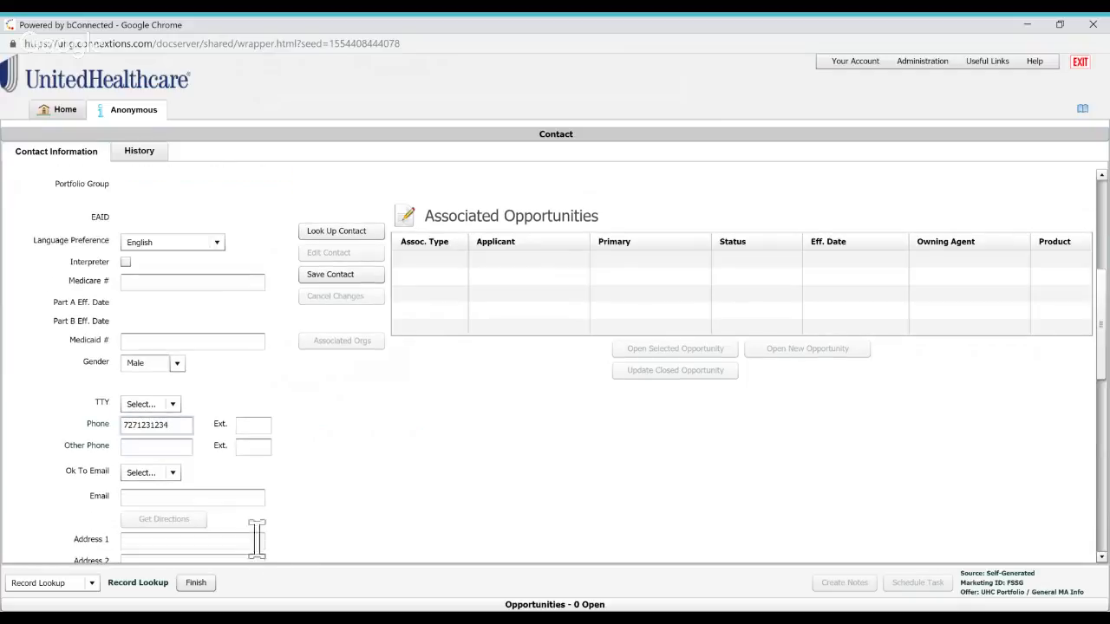
click(174, 476)
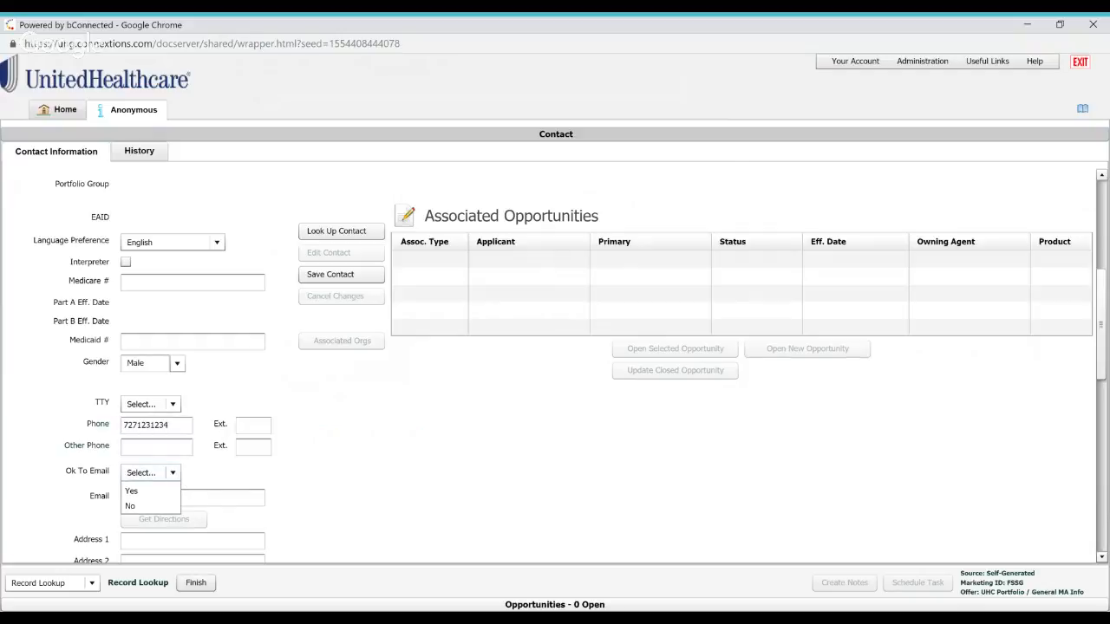
click(147, 506)
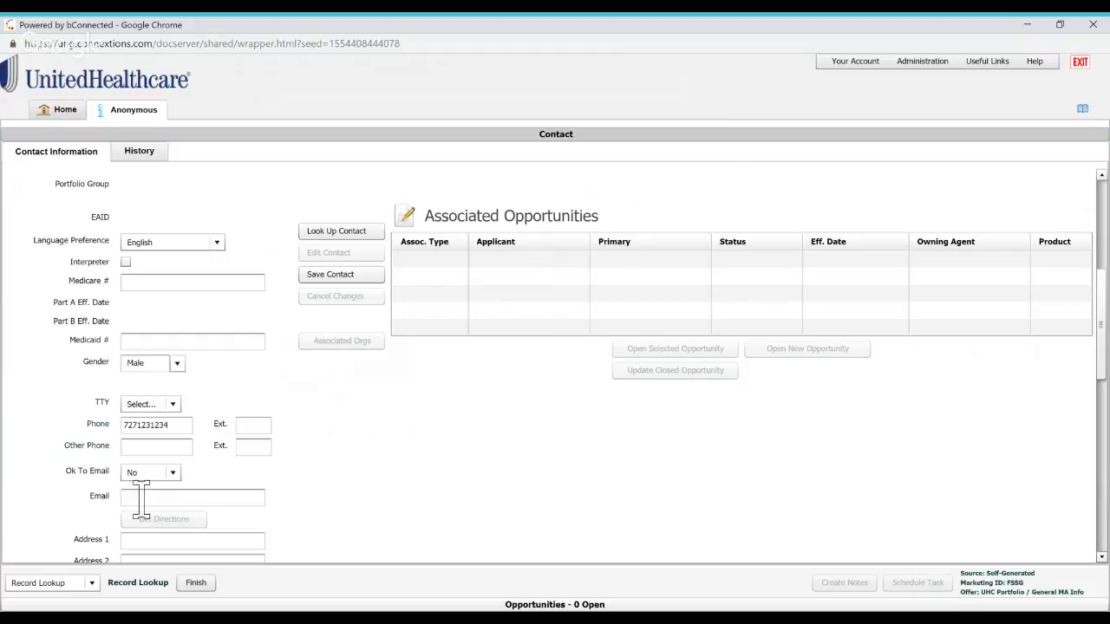
click(173, 473)
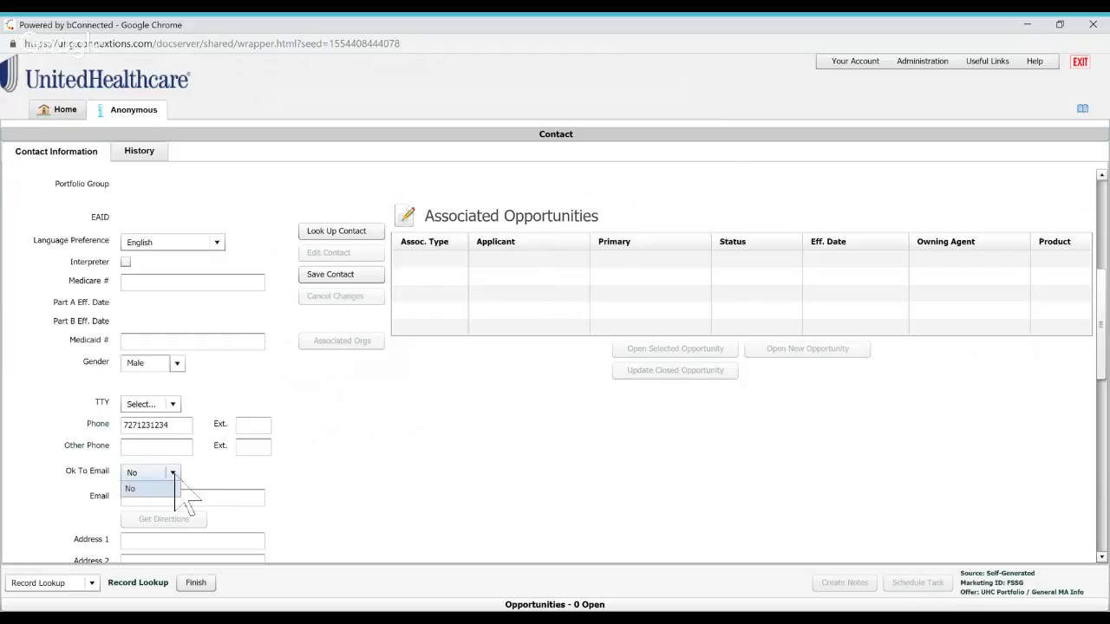
click(148, 506)
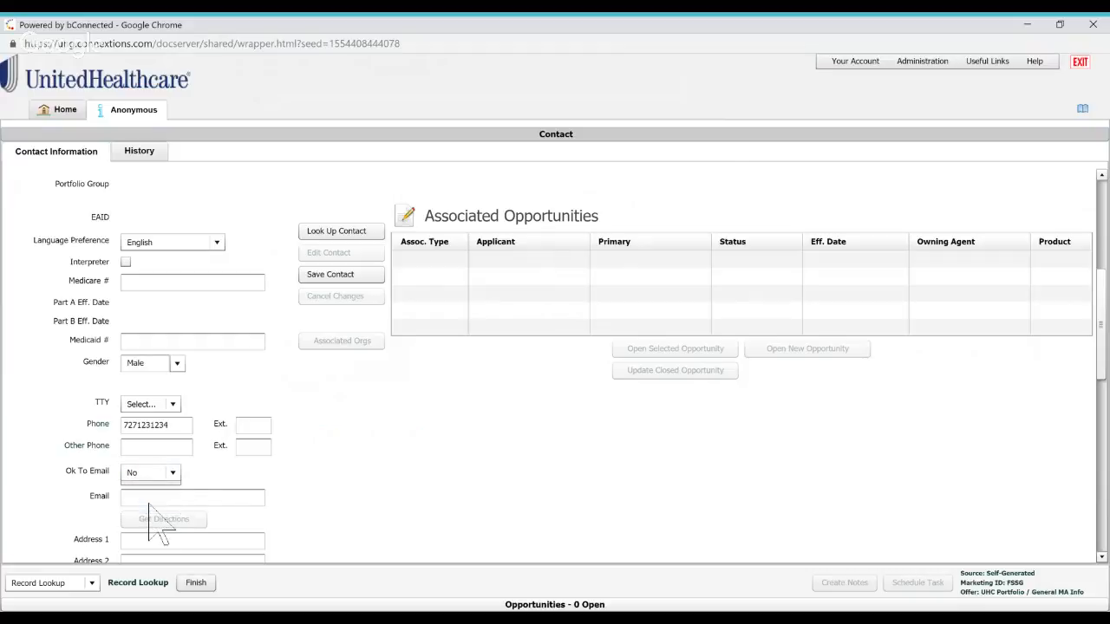
scroll(334, 508, down, 1)
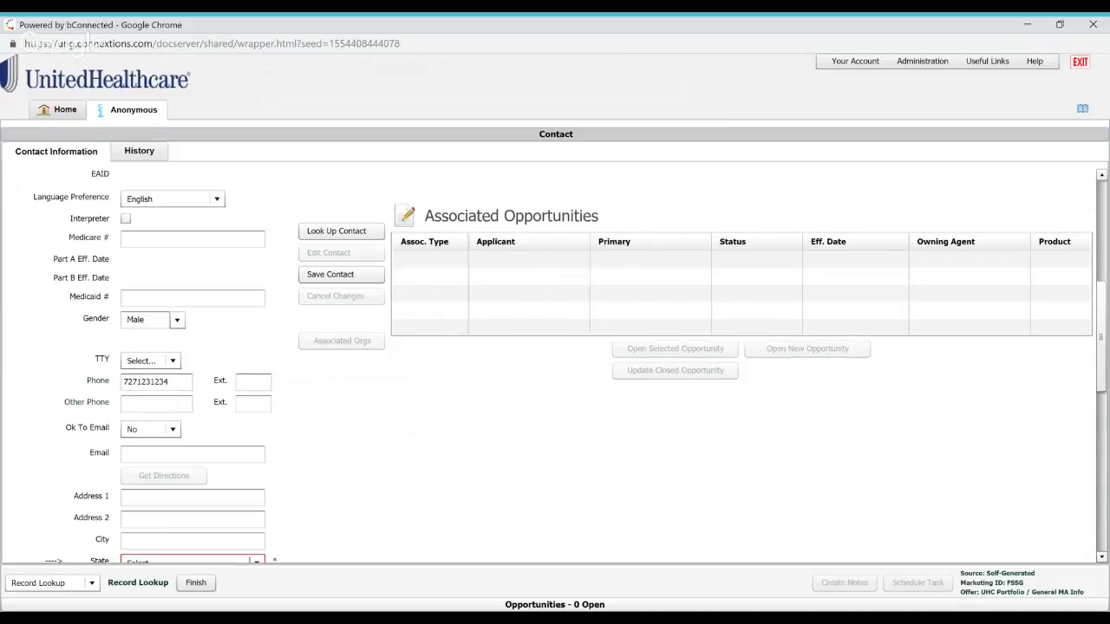
Step: Enter the contact's street address, city, state, county and zip code
scroll(323, 510, down, 1)
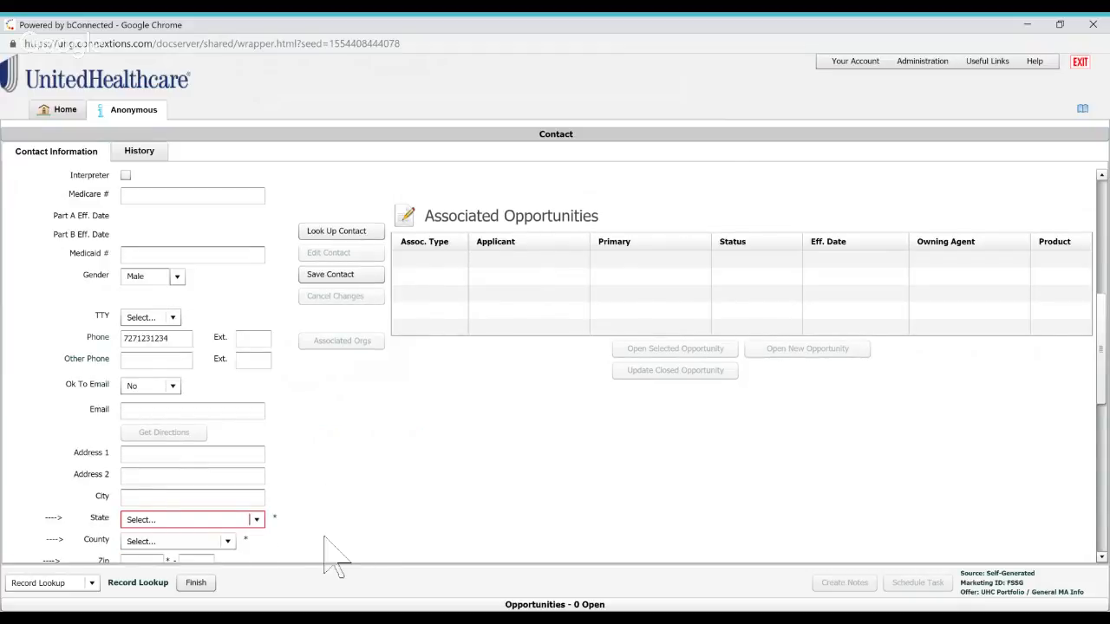
scroll(329, 547, down, 1)
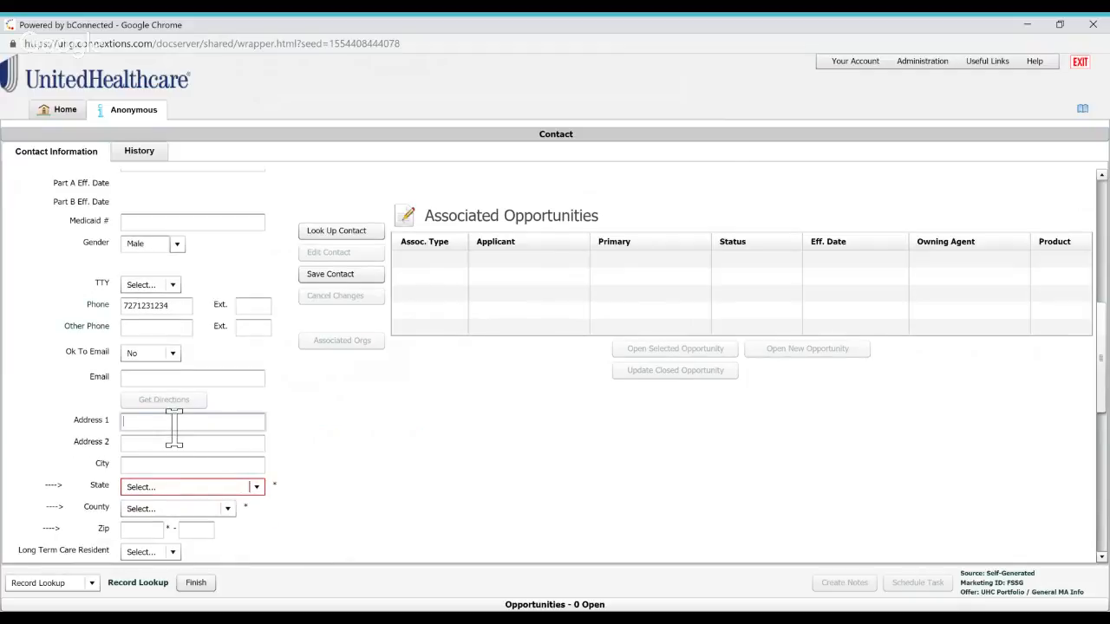
text(123 MAIN ST)
click(156, 463)
text(CITY)
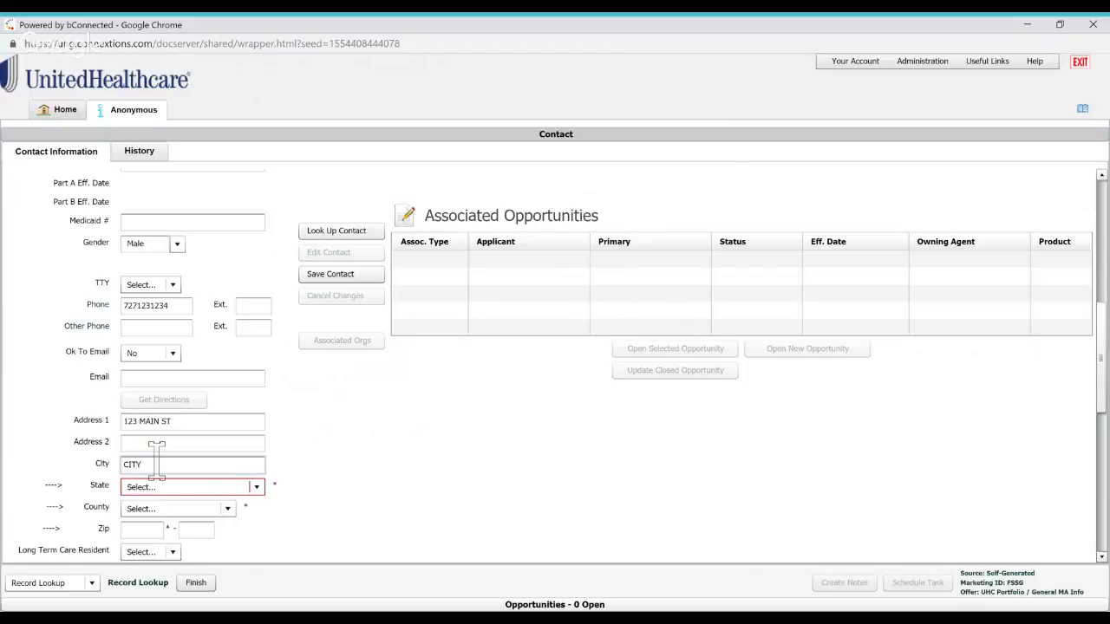
key(BackSpace)
key(BackSpace)
key(BackSpace)
key(BackSpace)
text(TAMPA)
key(Tab)
key(f)
key(Tab)
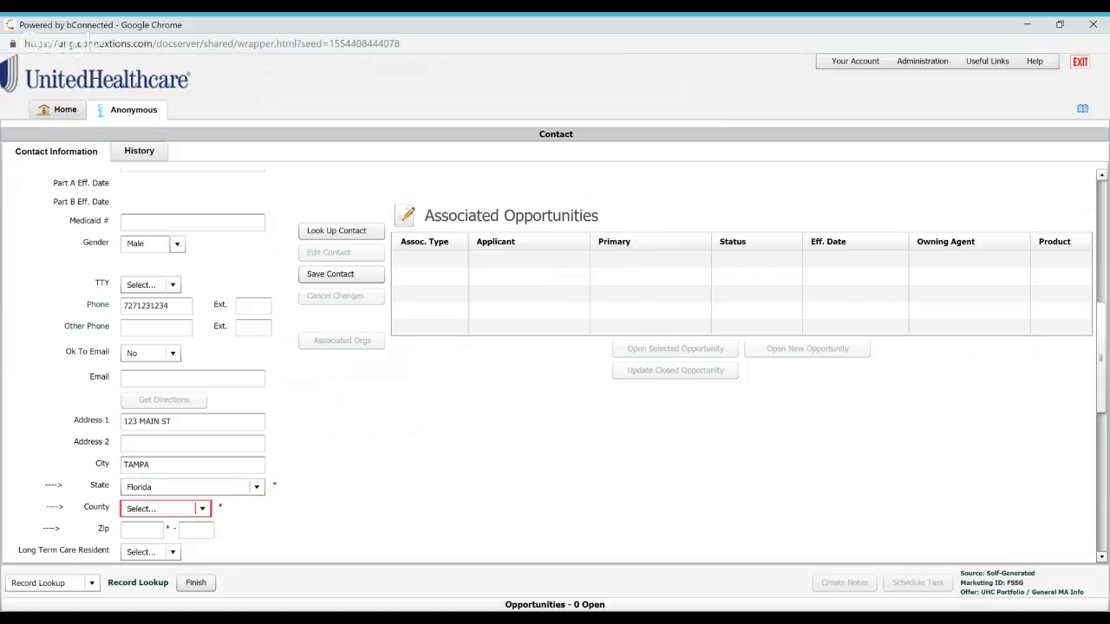
key(h)
key(h)
key(h)
key(h)
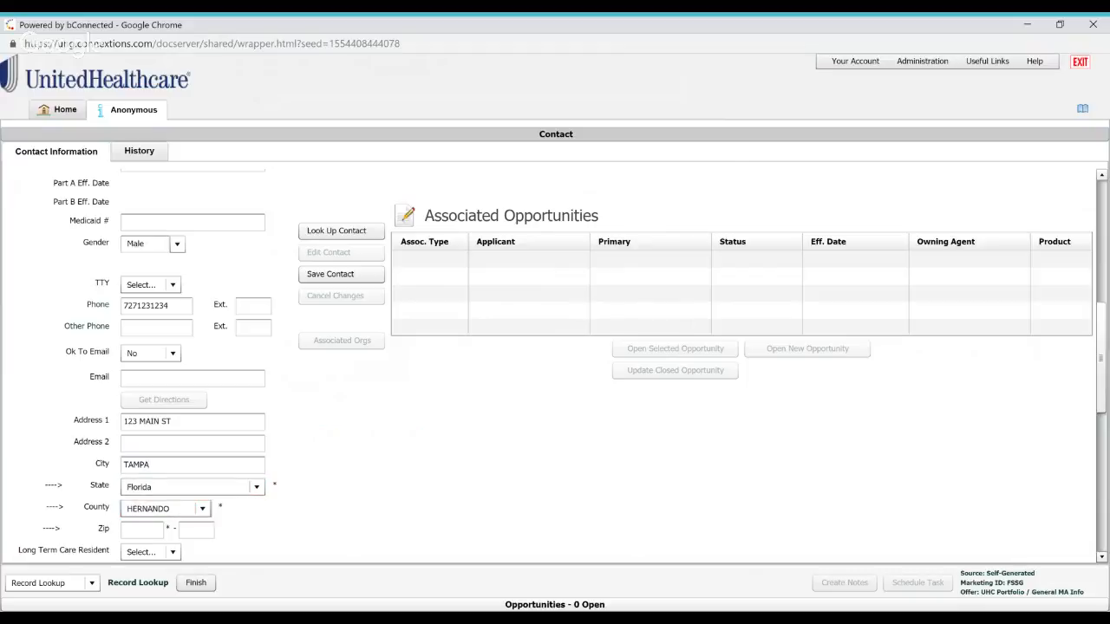
key(h)
key(Tab)
text(33618)
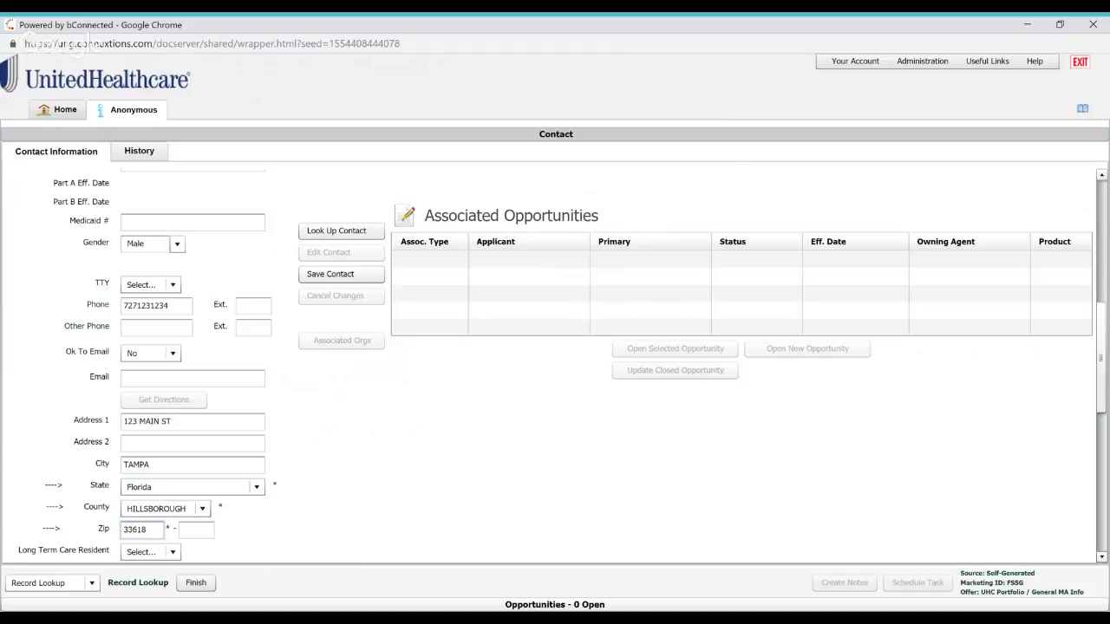
key(Tab)
Step: Set Long Term Care Resident to No
scroll(321, 471, down, 2)
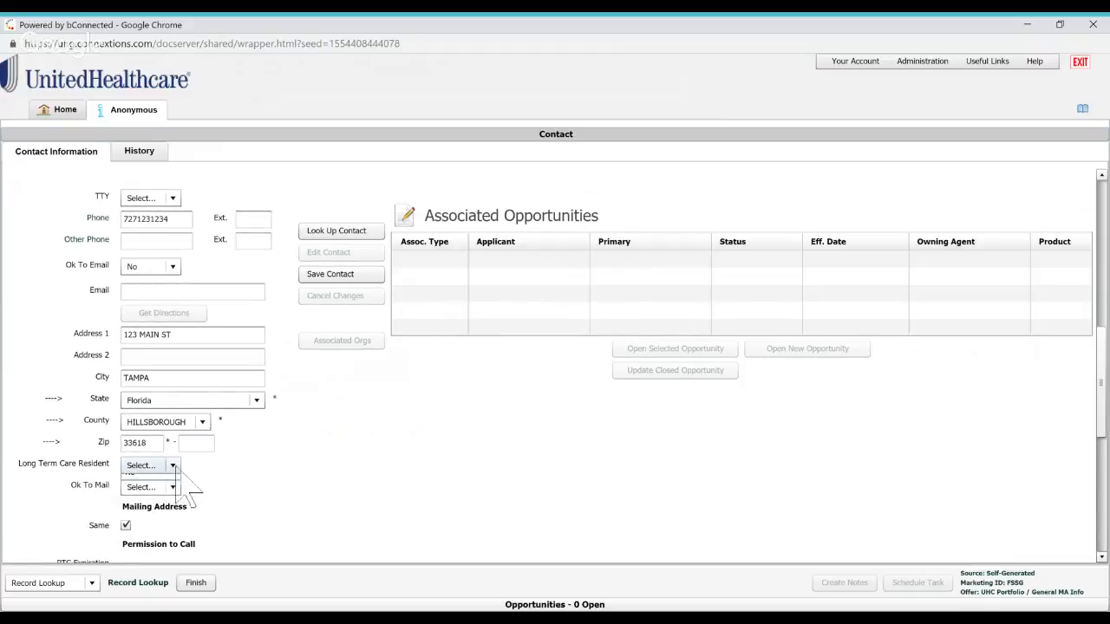
click(173, 465)
click(143, 499)
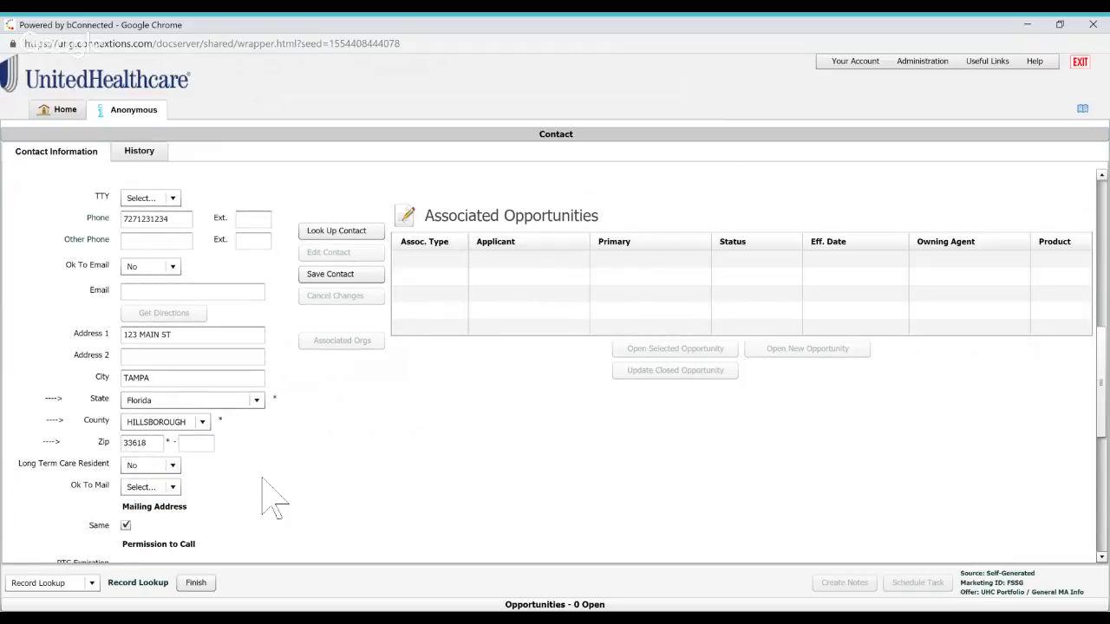
scroll(272, 498, down, 2)
scroll(273, 499, down, 1)
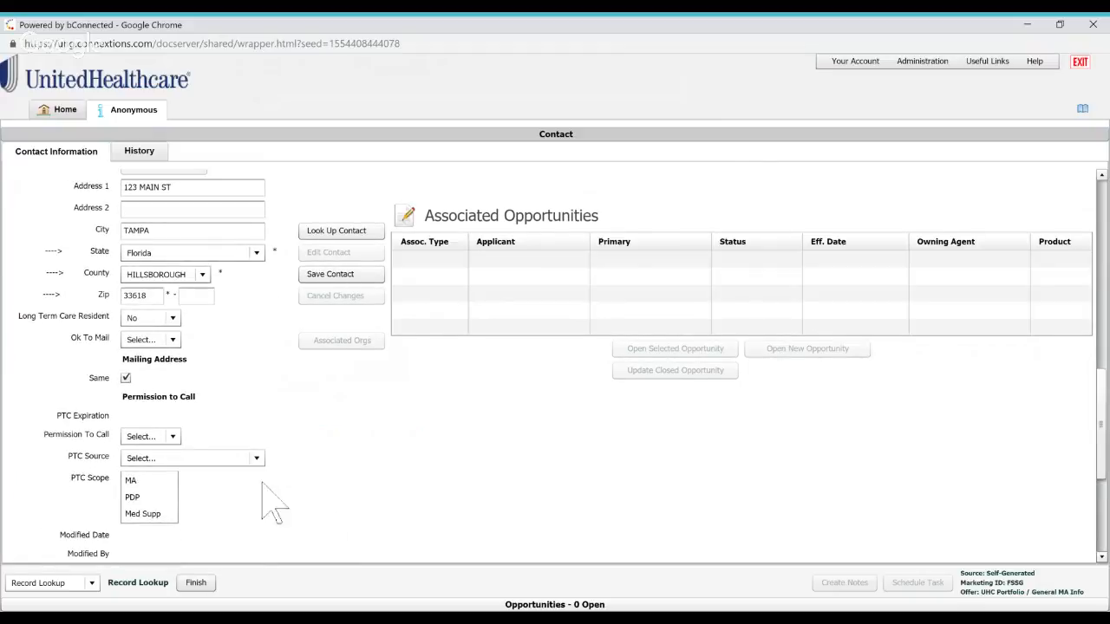
Step: Set Permission To Call to Yes, PTC Source Inbound Call, and PTC Scope MA, PDP, Med Supp
click(175, 437)
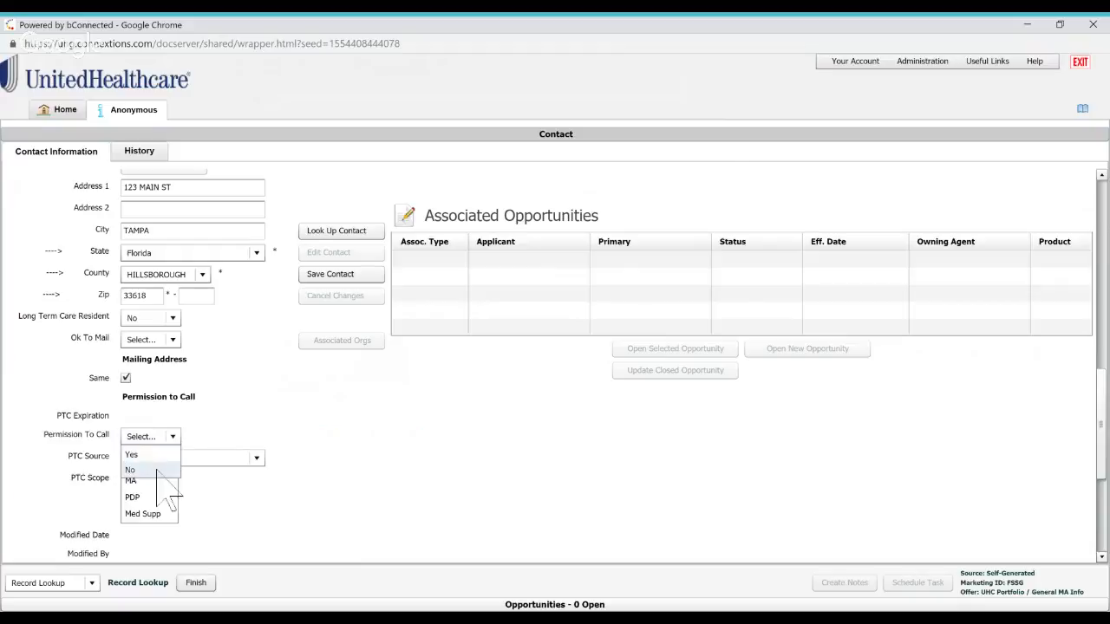
click(165, 456)
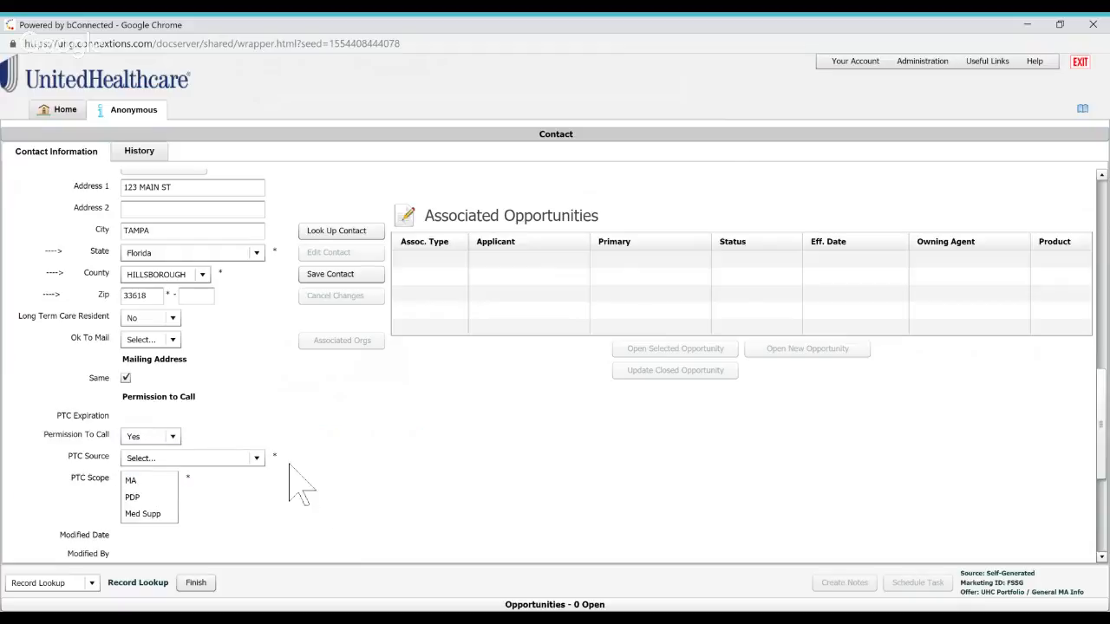
click(257, 459)
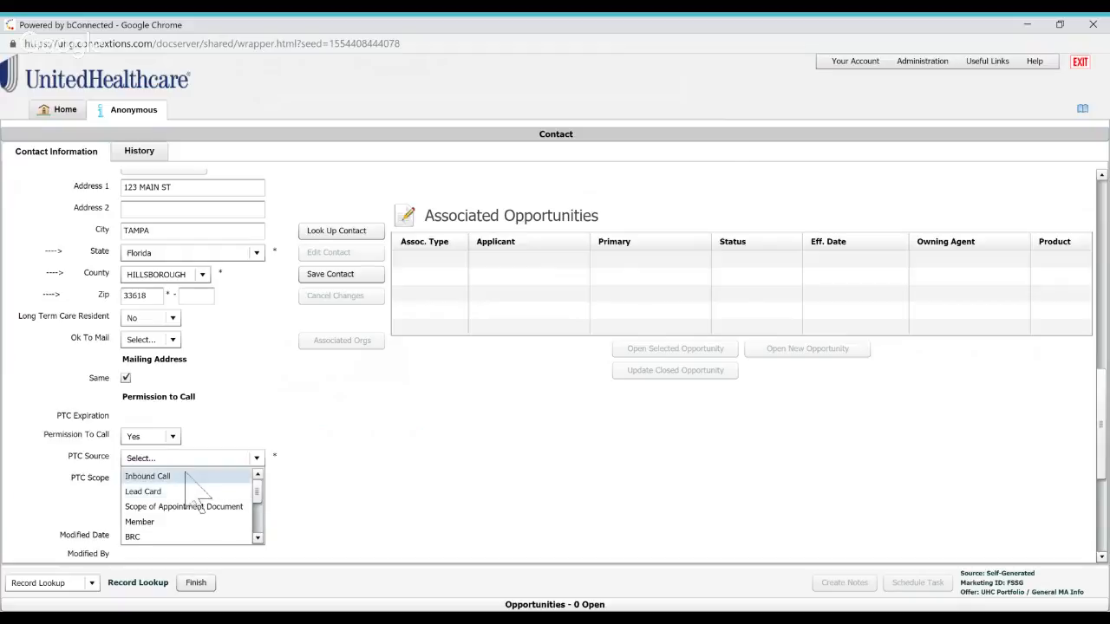
click(173, 476)
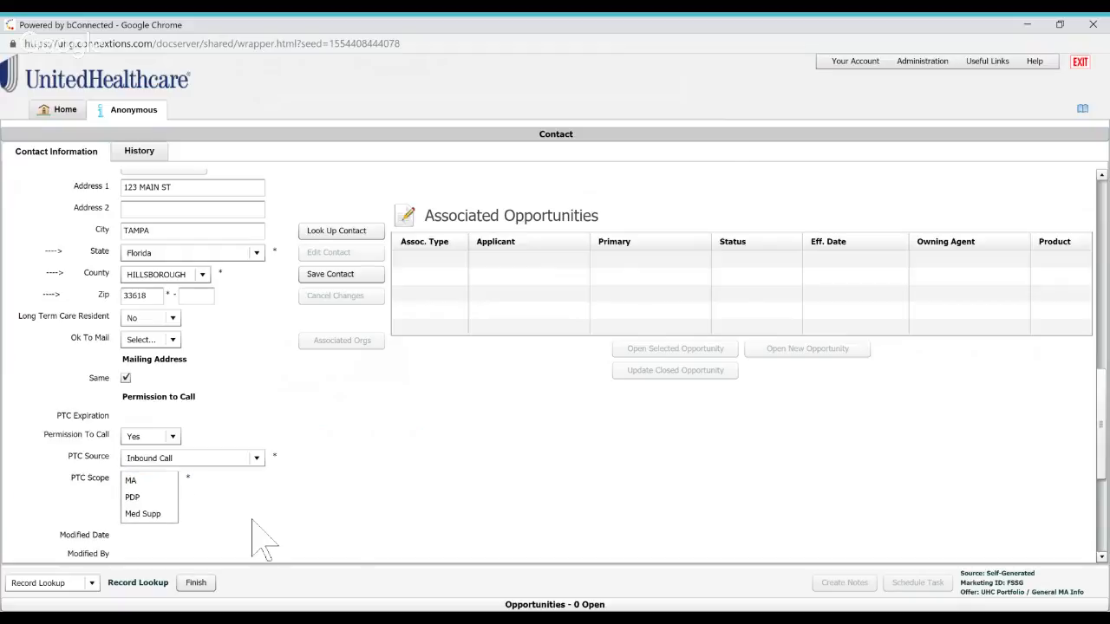
click(134, 480)
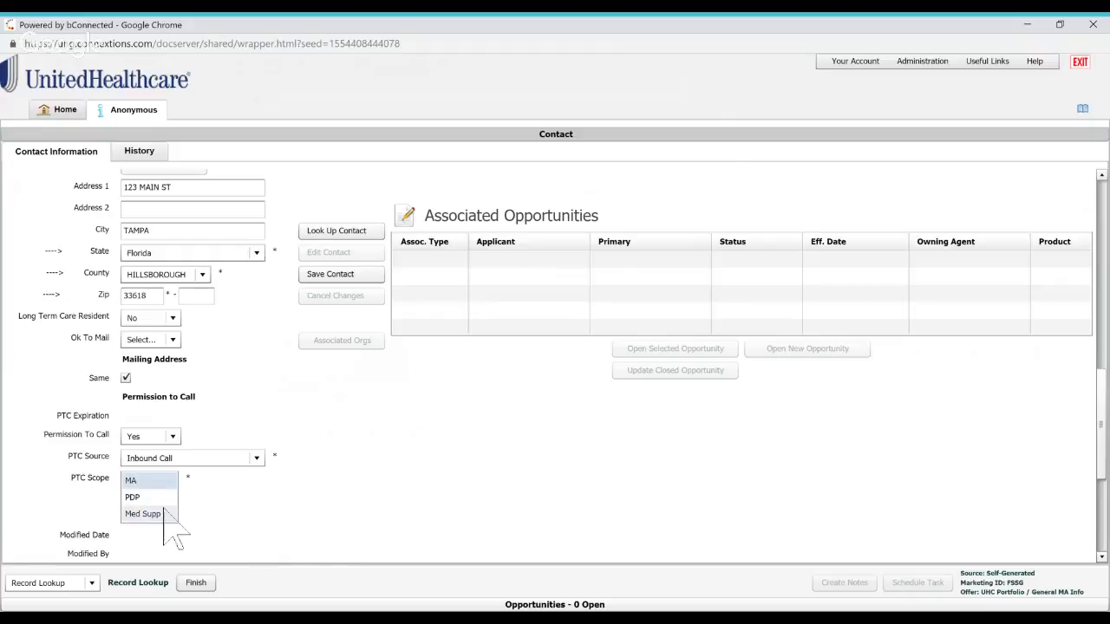
ctrl+click(141, 497)
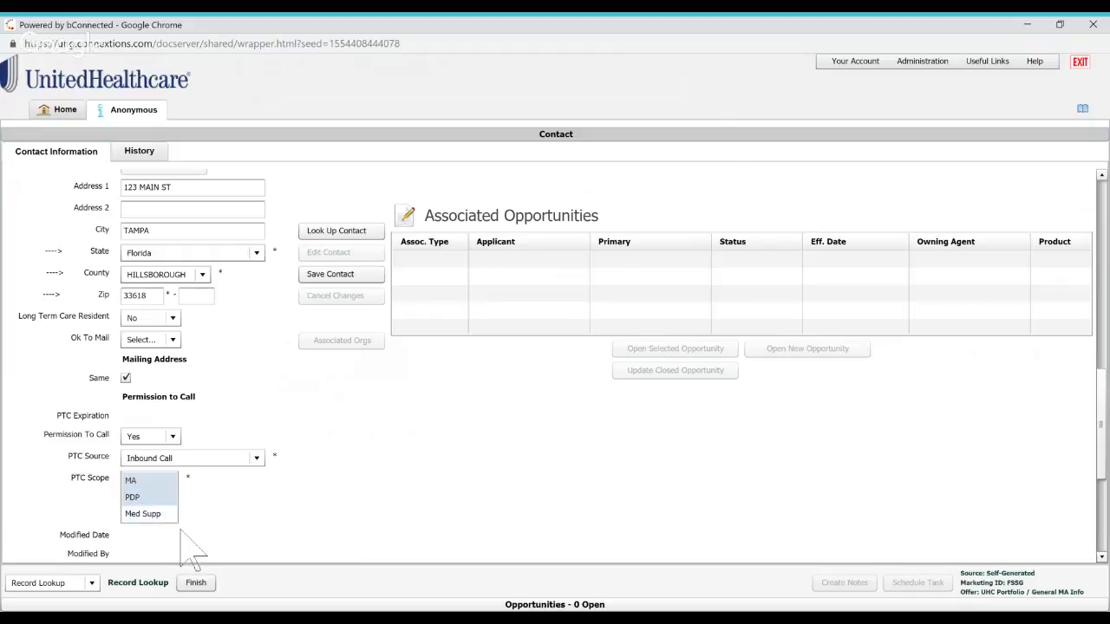
ctrl+click(152, 516)
Step: Set Member to No for the contact
scroll(258, 533, down, 3)
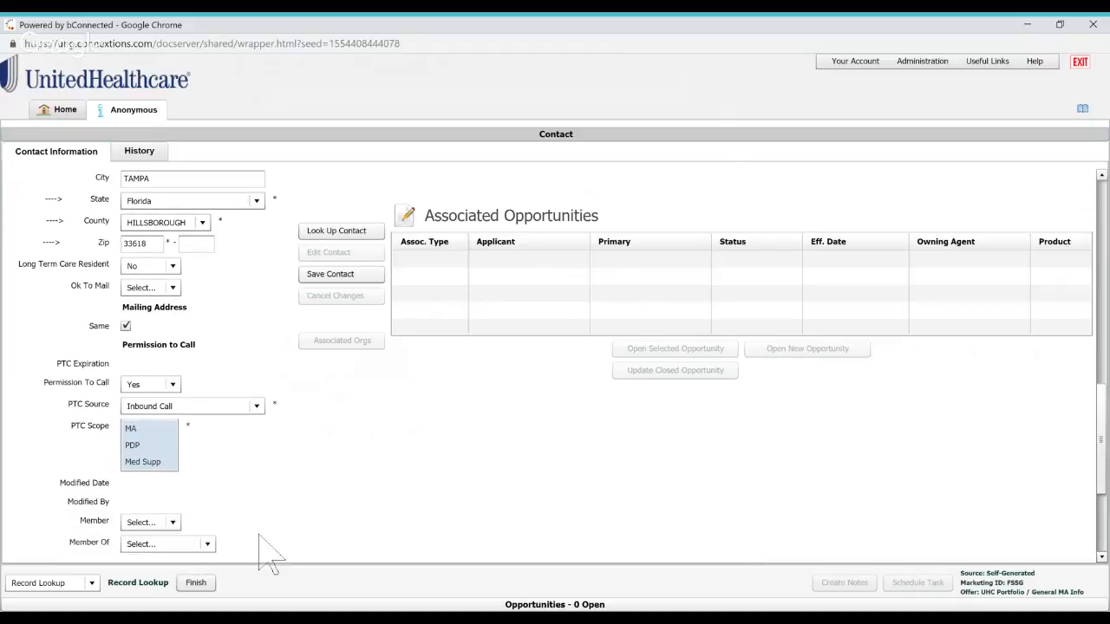
scroll(248, 520, down, 2)
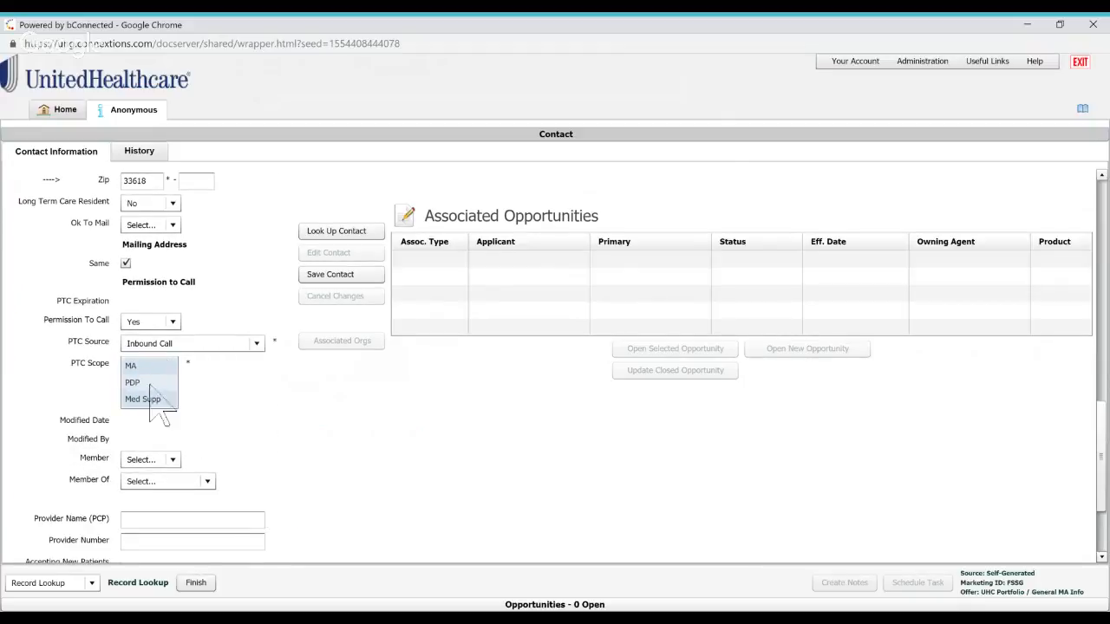
scroll(269, 451, down, 4)
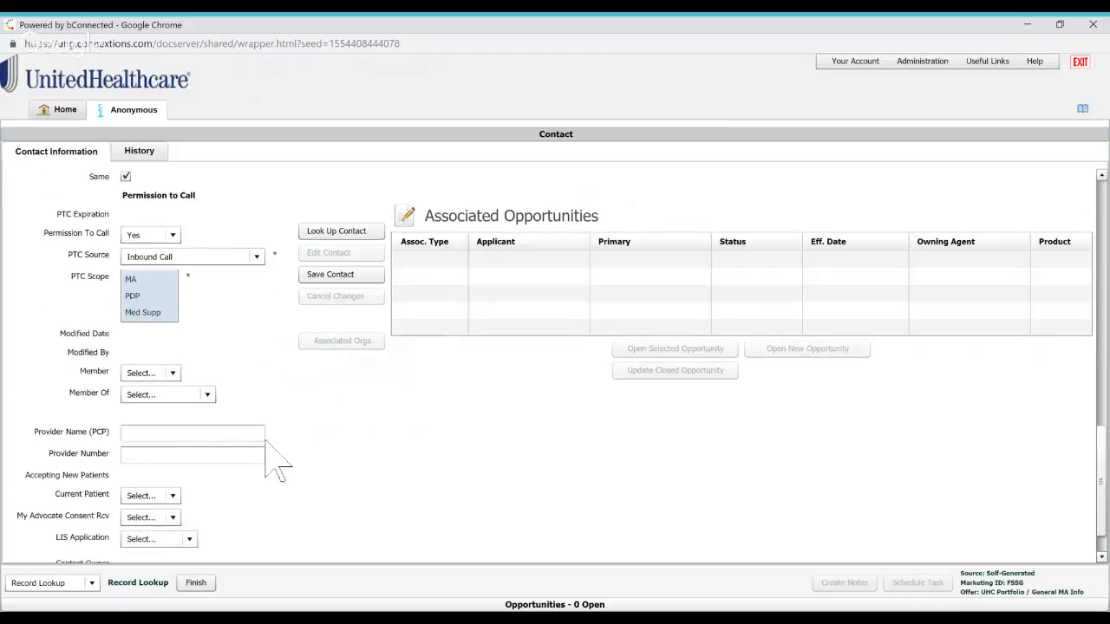
click(172, 360)
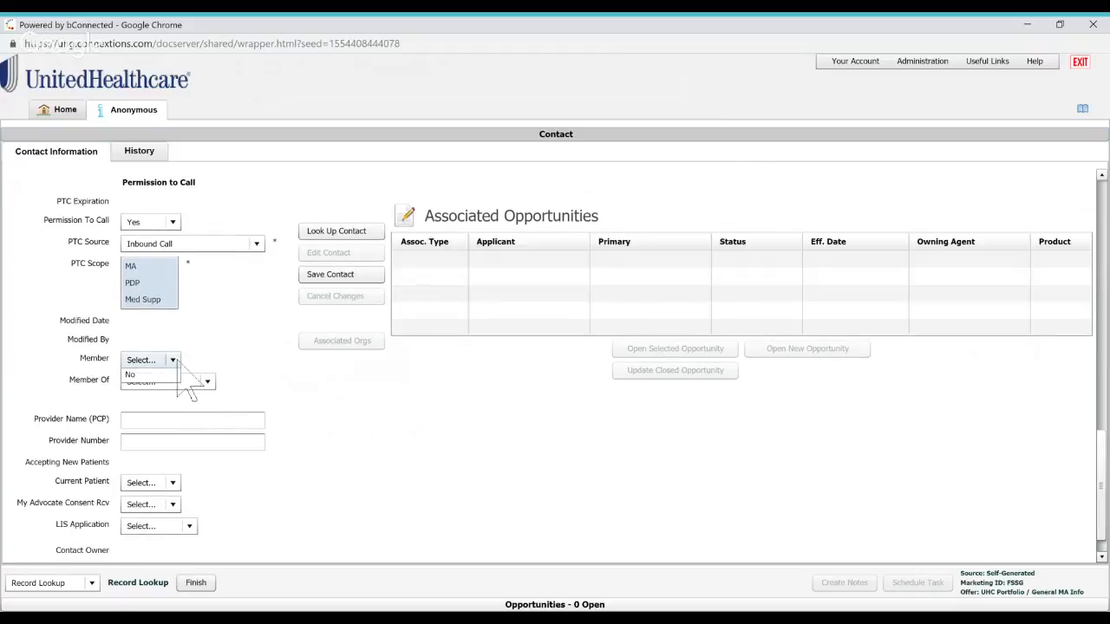
click(139, 391)
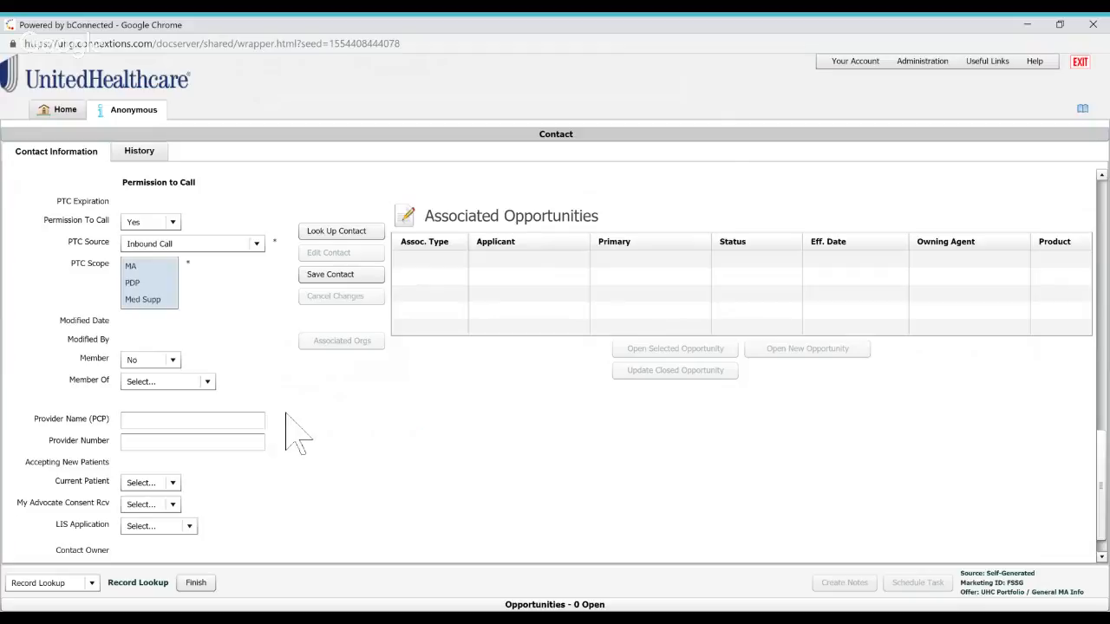
scroll(312, 438, down, 1)
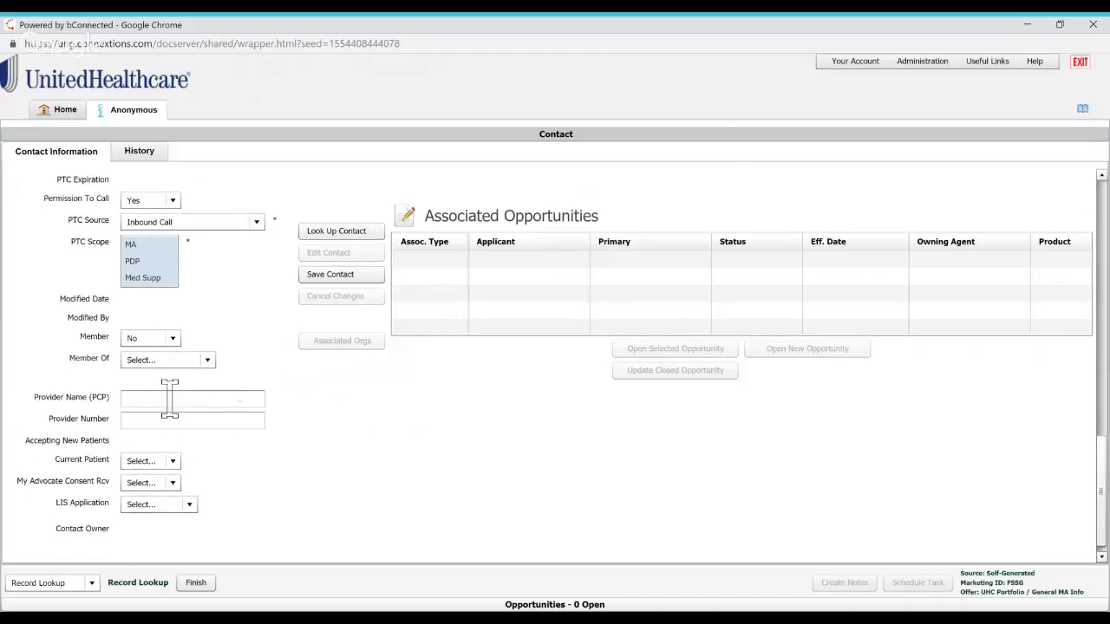
scroll(243, 418, down, 1)
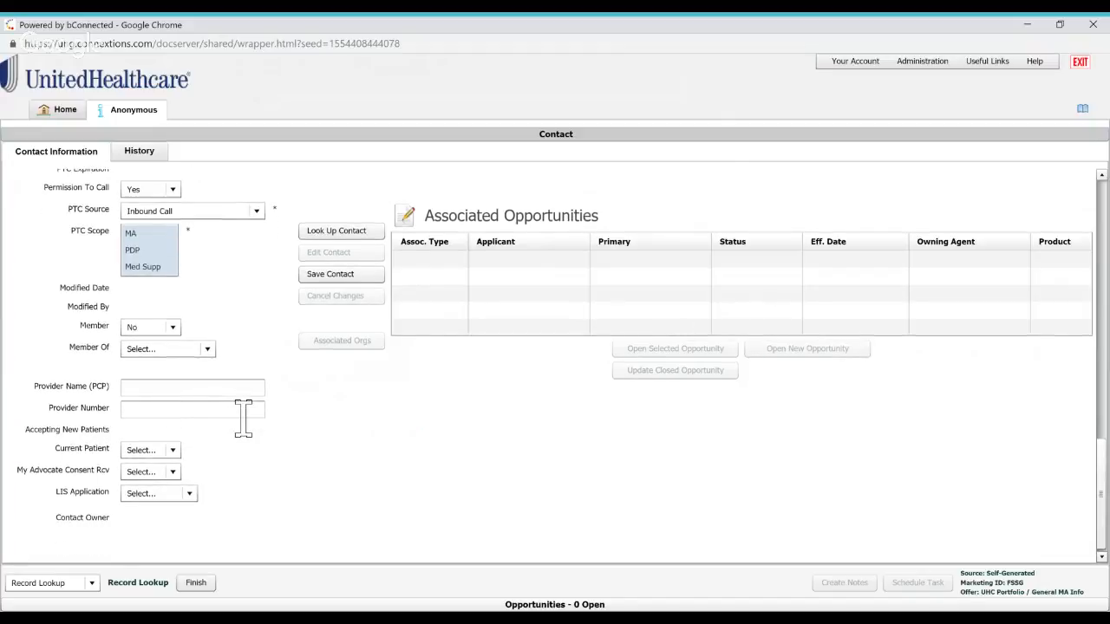
scroll(243, 419, down, 1)
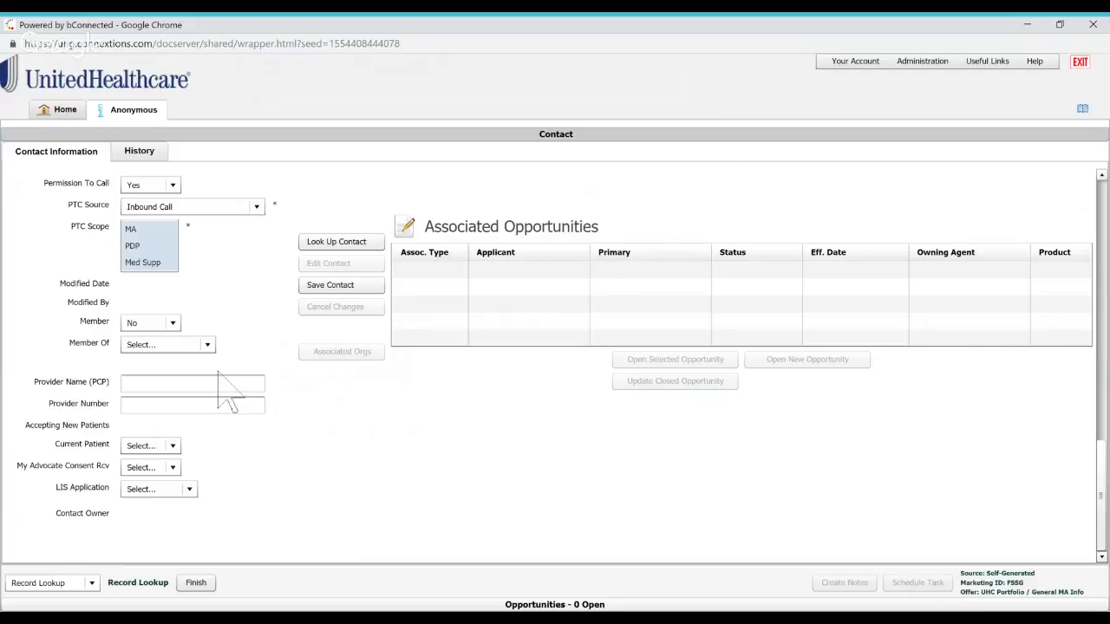
scroll(355, 312, down, 1)
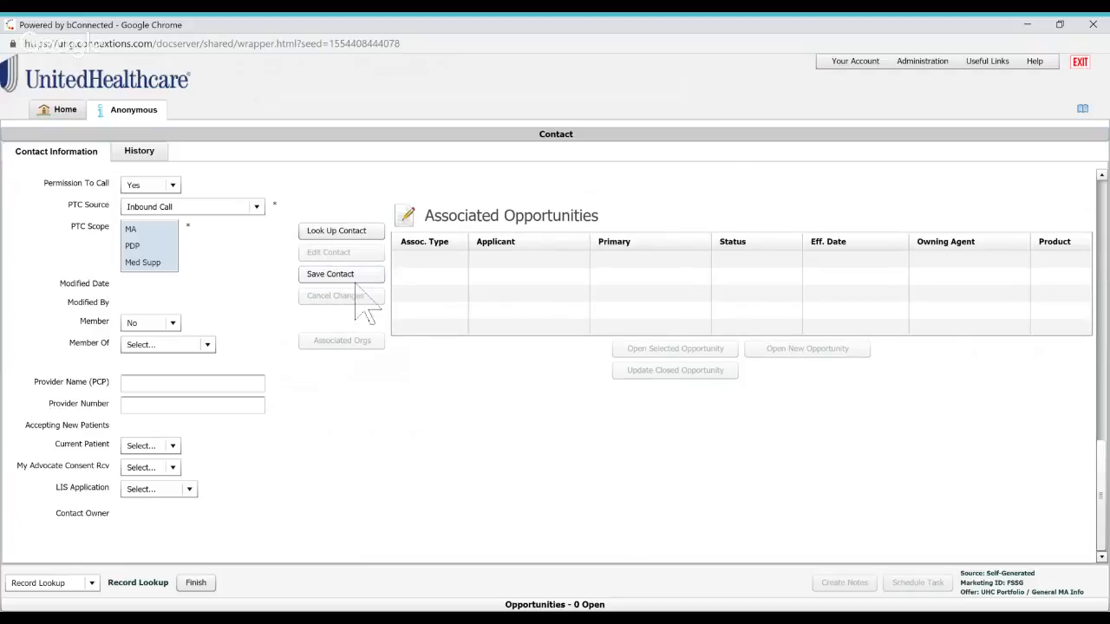
Step: Save the contact via Check Mailing List and Create New, dismissing the street number warning
click(353, 280)
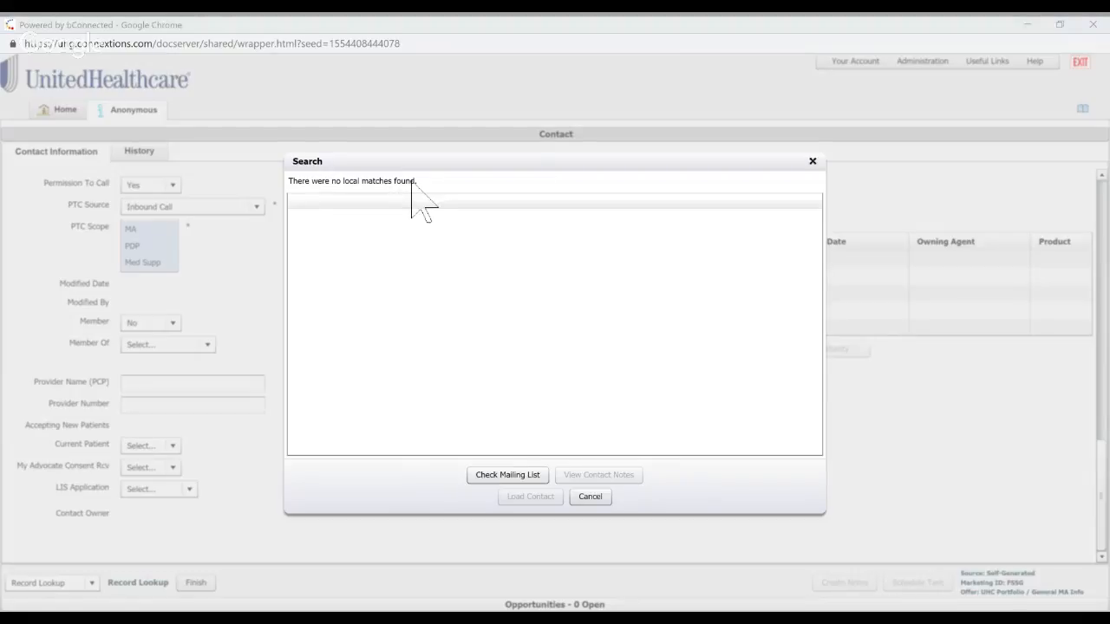
click(504, 477)
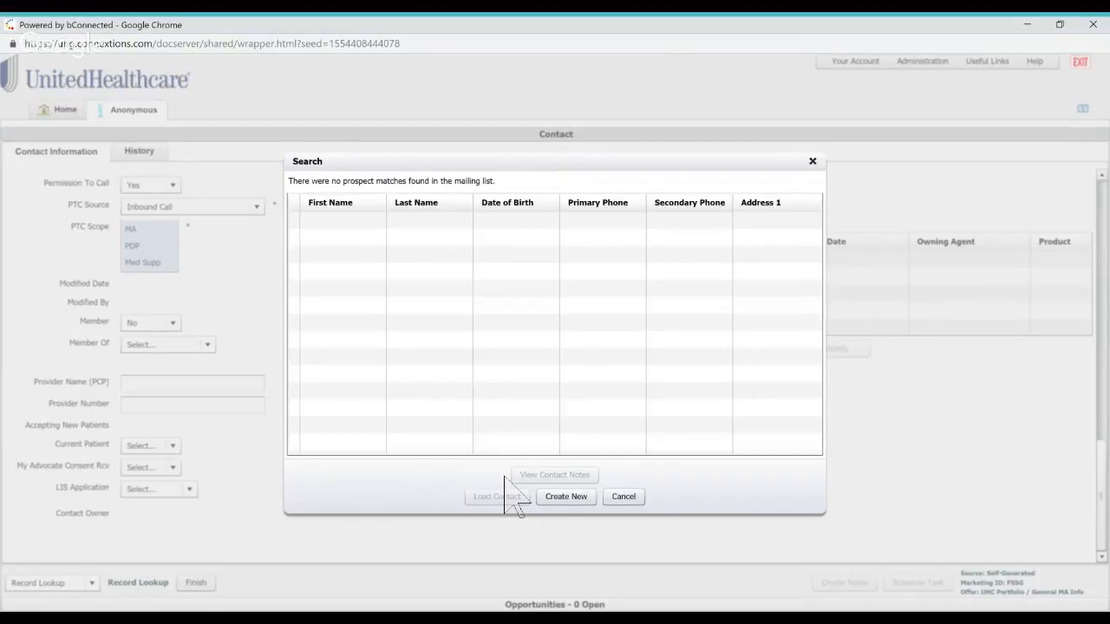
click(568, 502)
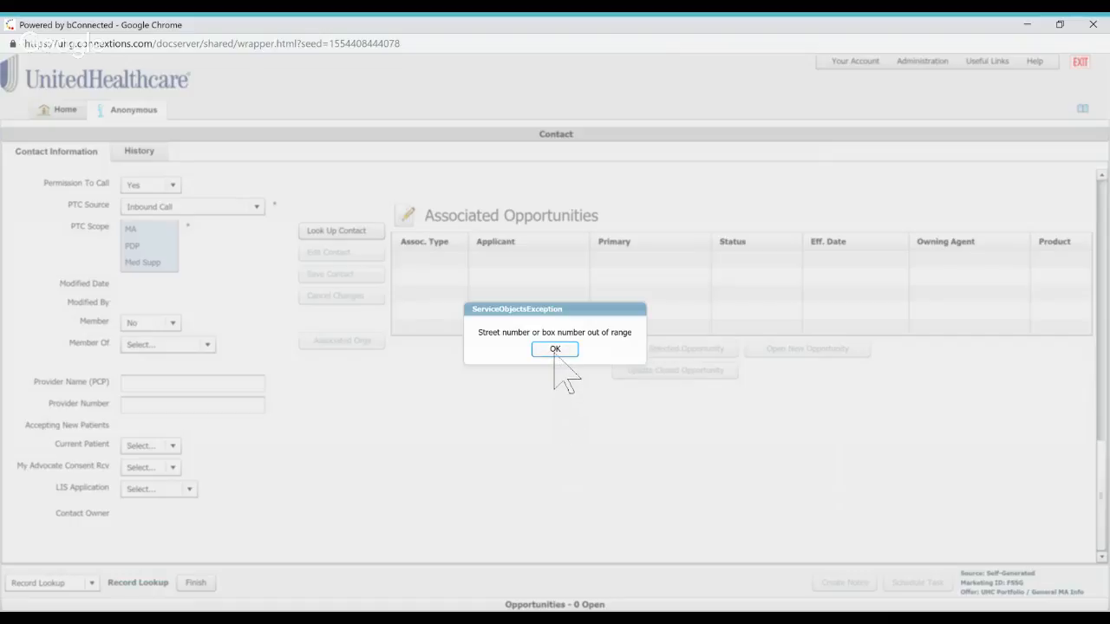
click(556, 350)
click(555, 348)
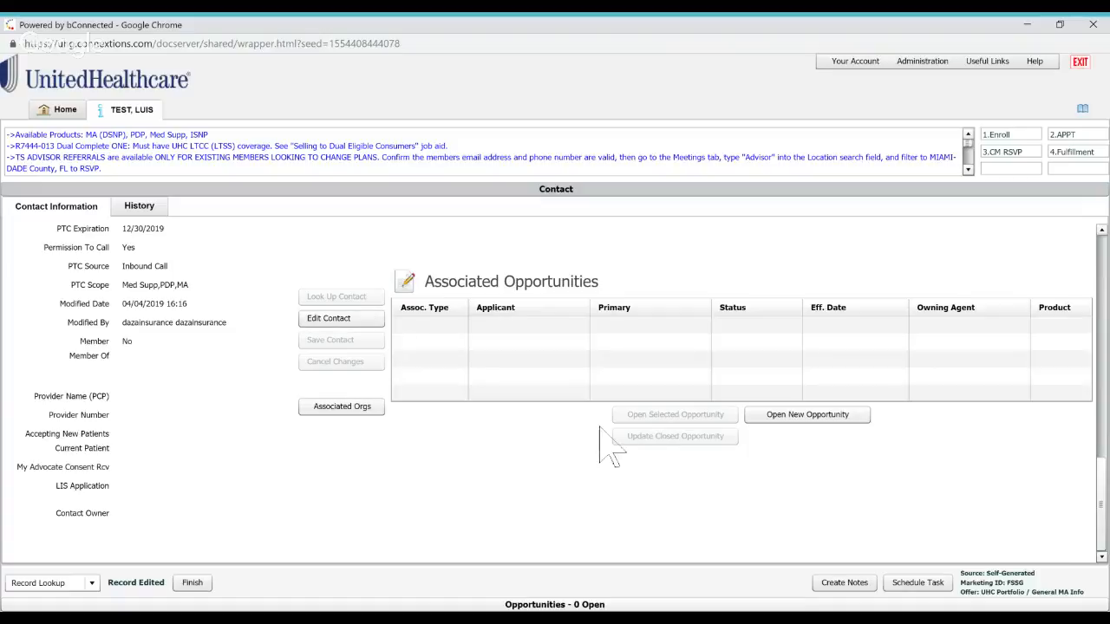
Step: Create an MA opportunity with the contact's role set to Both and Org Association blank
click(799, 419)
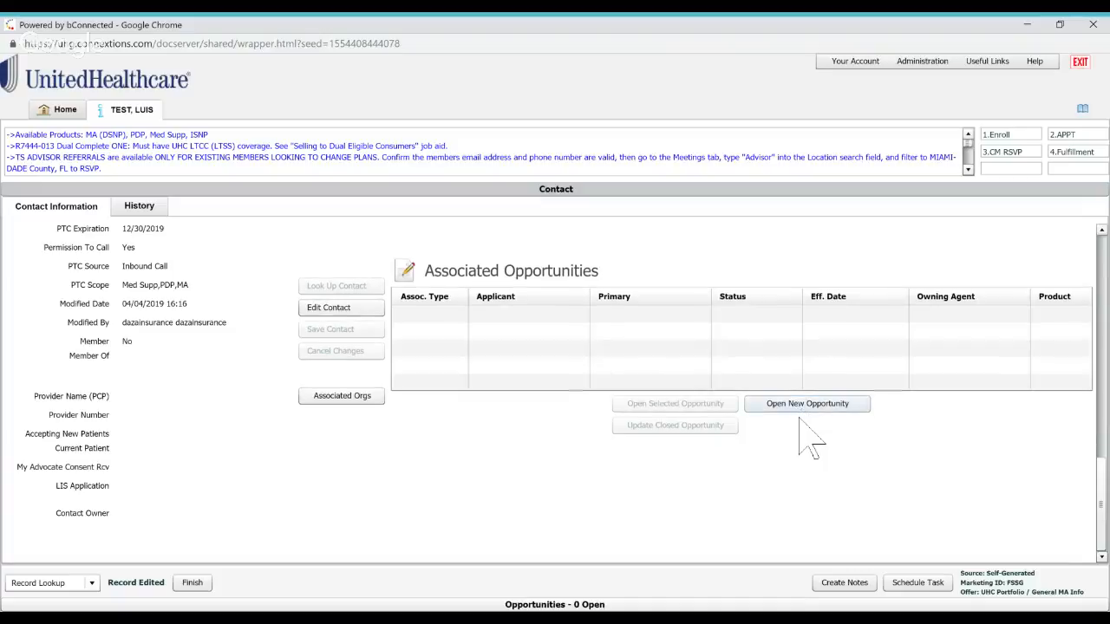
click(787, 405)
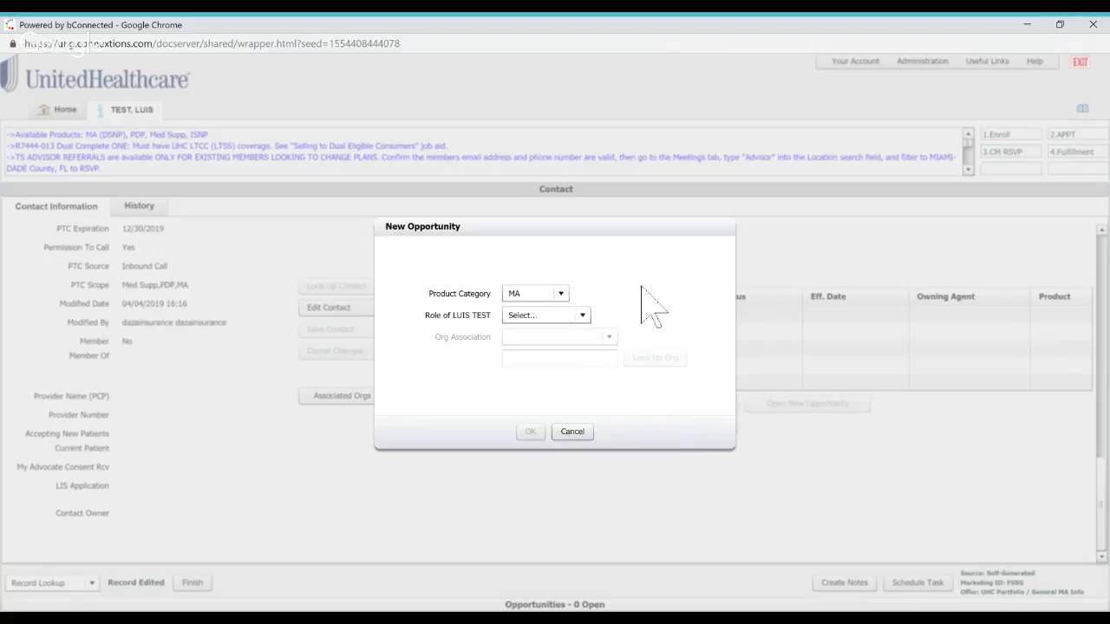
click(563, 294)
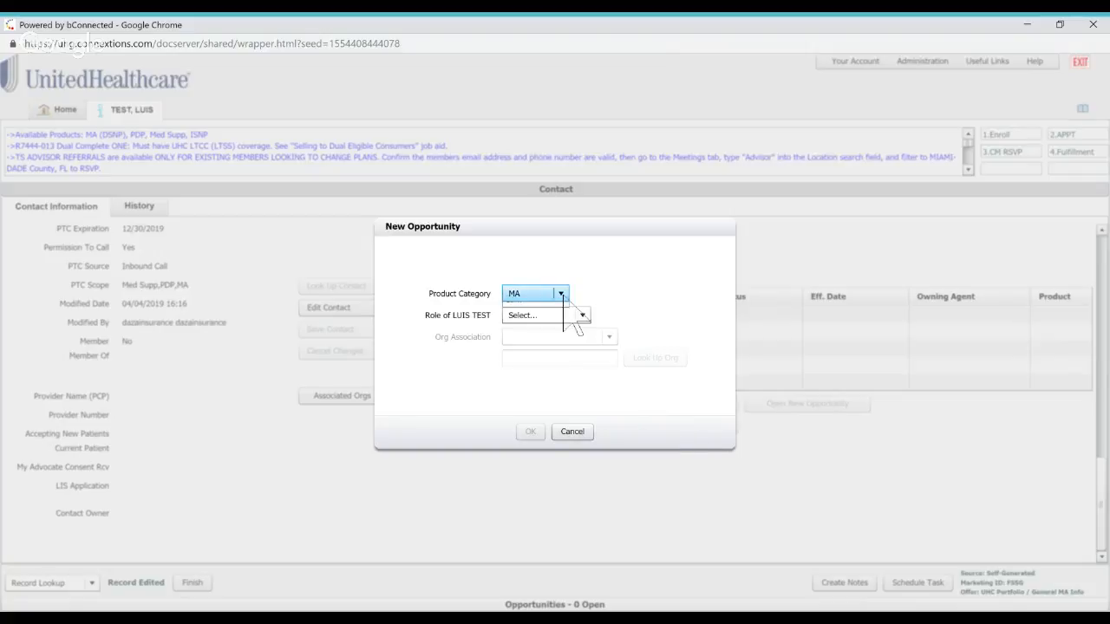
click(662, 297)
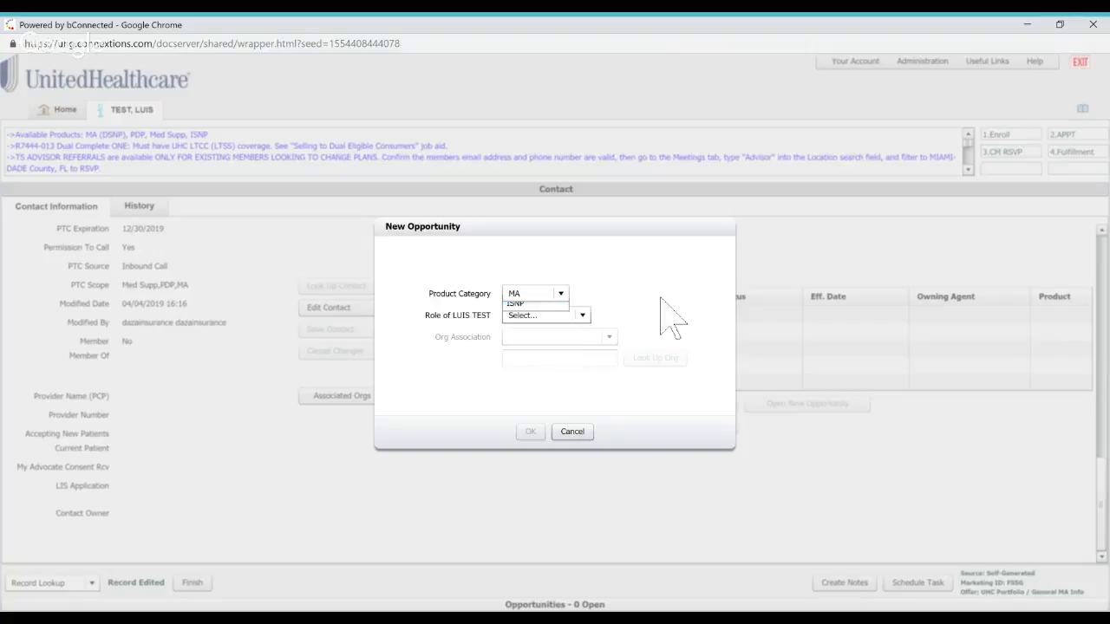
click(585, 316)
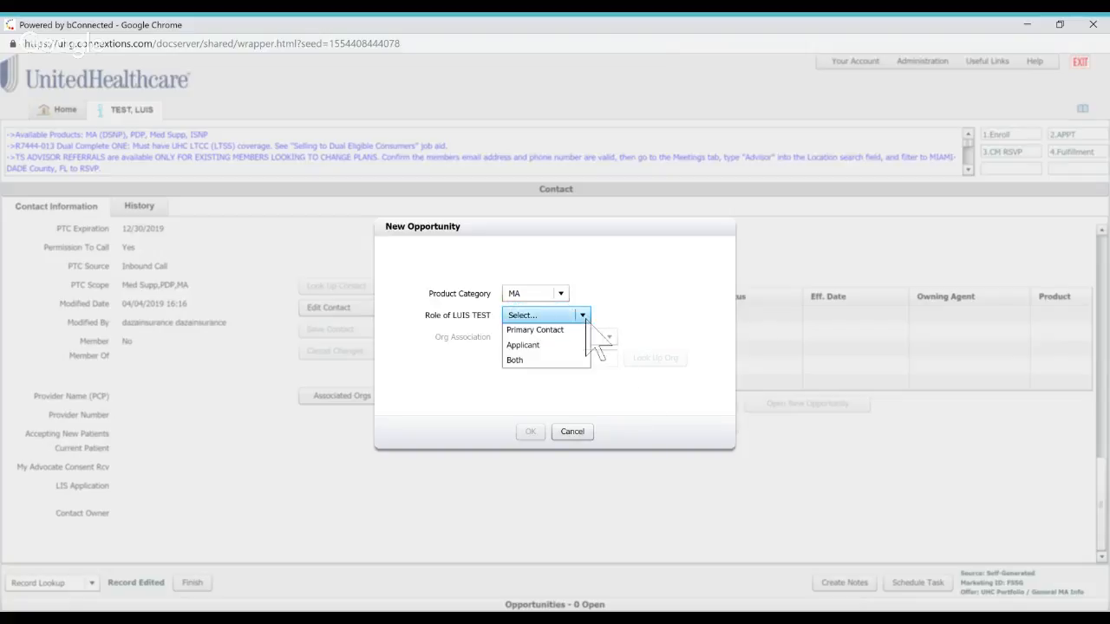
click(546, 363)
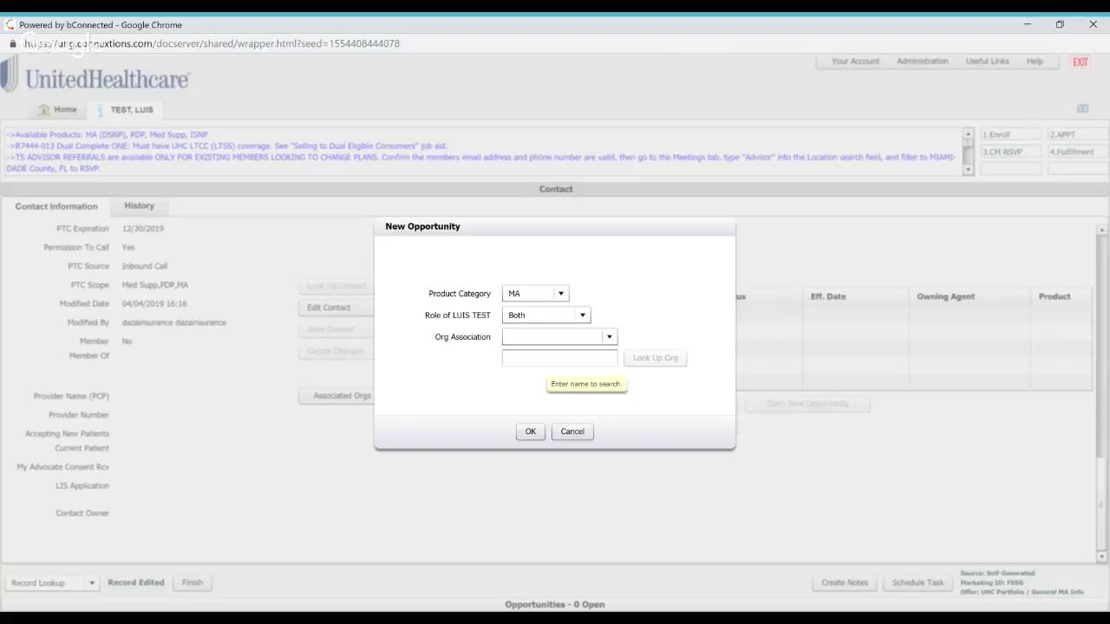
click(608, 337)
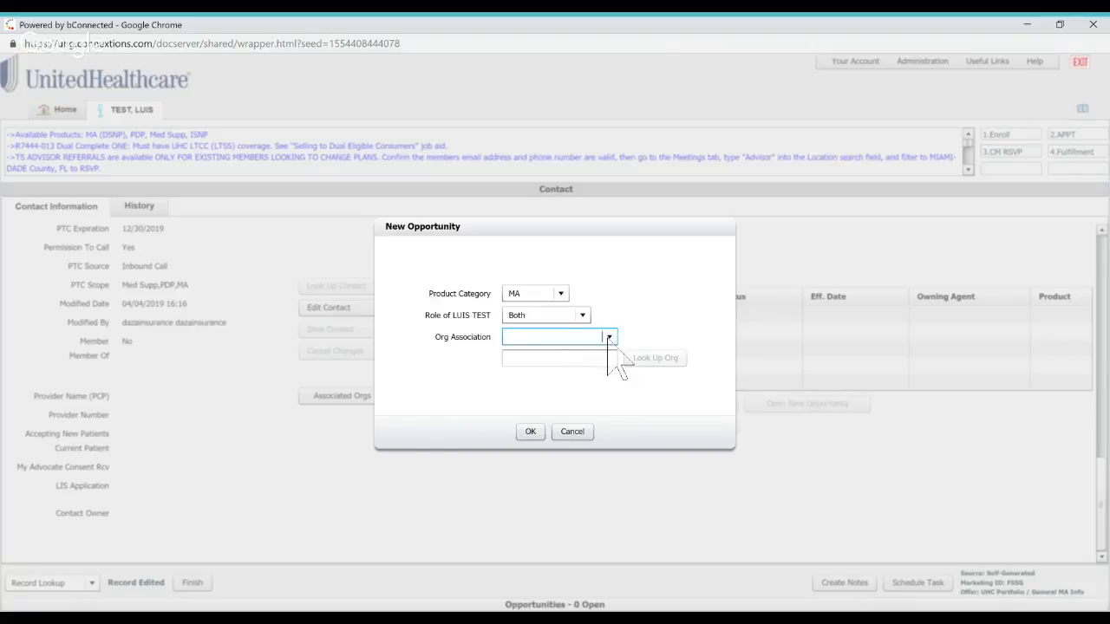
click(610, 339)
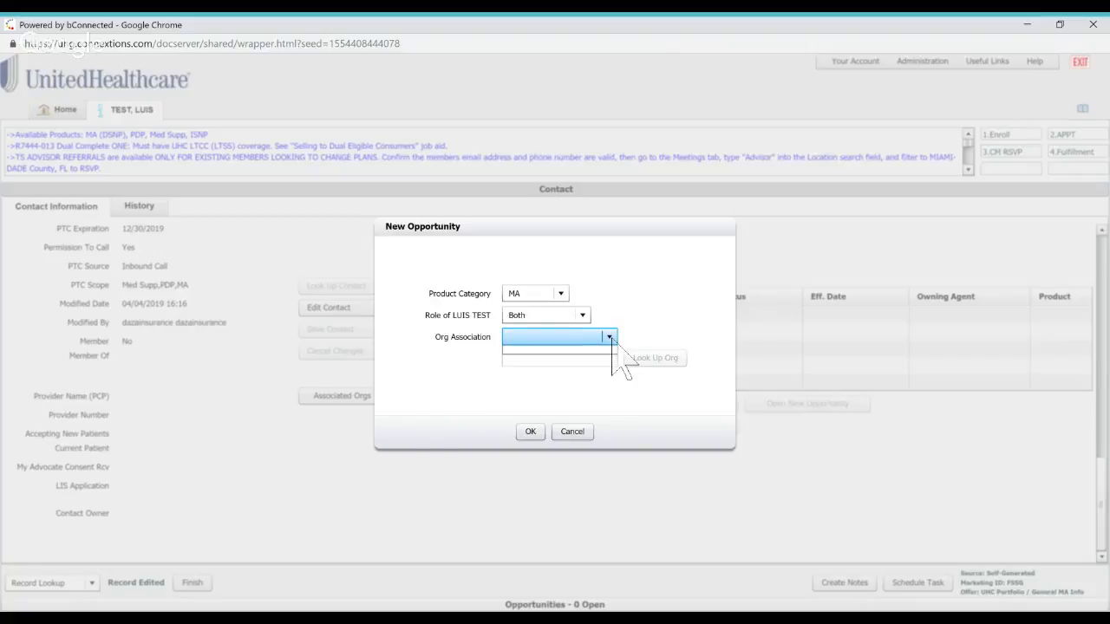
click(610, 343)
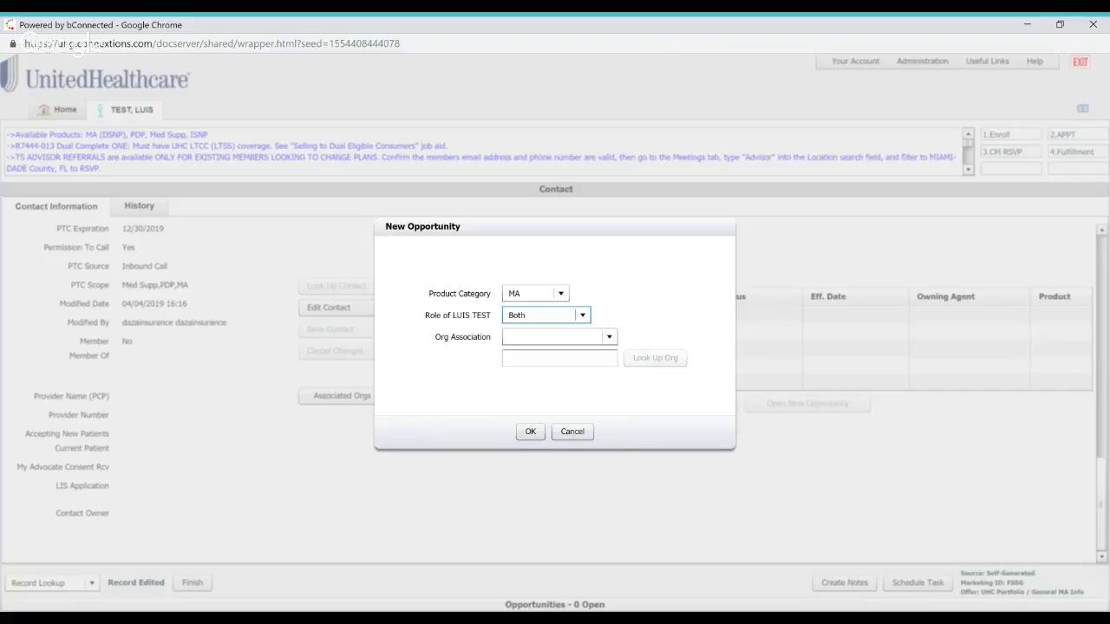
click(530, 431)
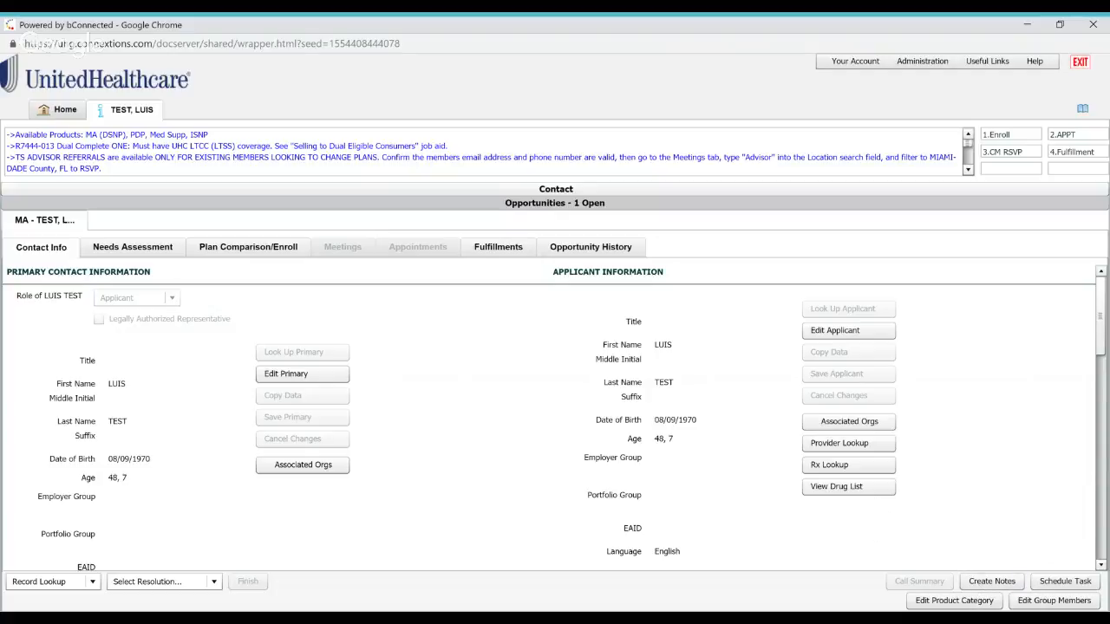
Step: Save the call note 'THIS IS A TEST. LD', replacing the first draft
click(989, 583)
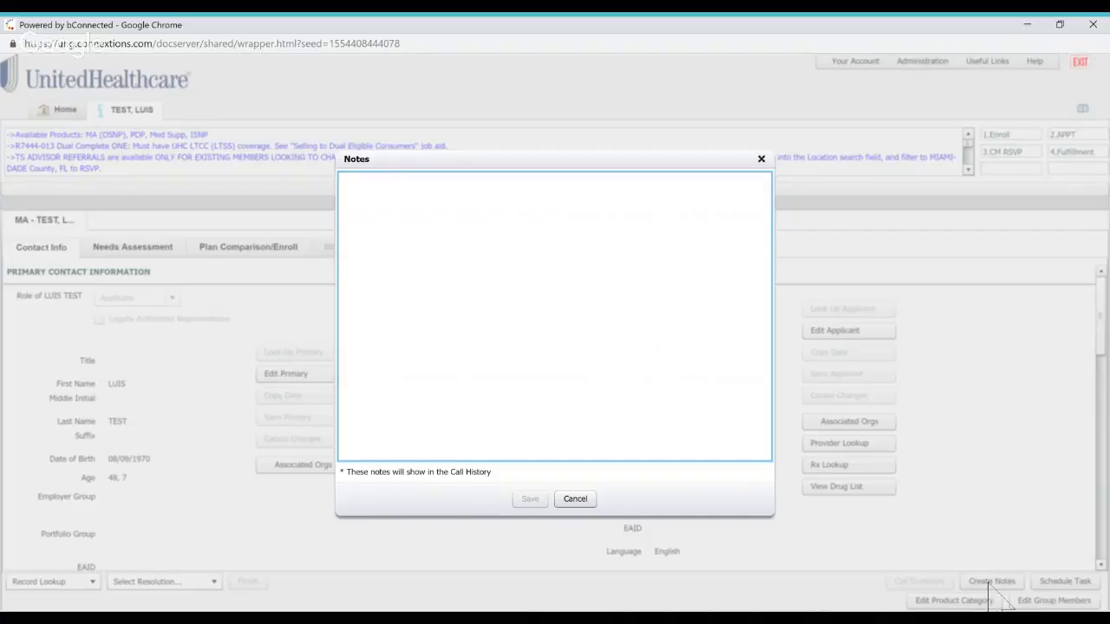
text(LUIS EFF DATE IS N)
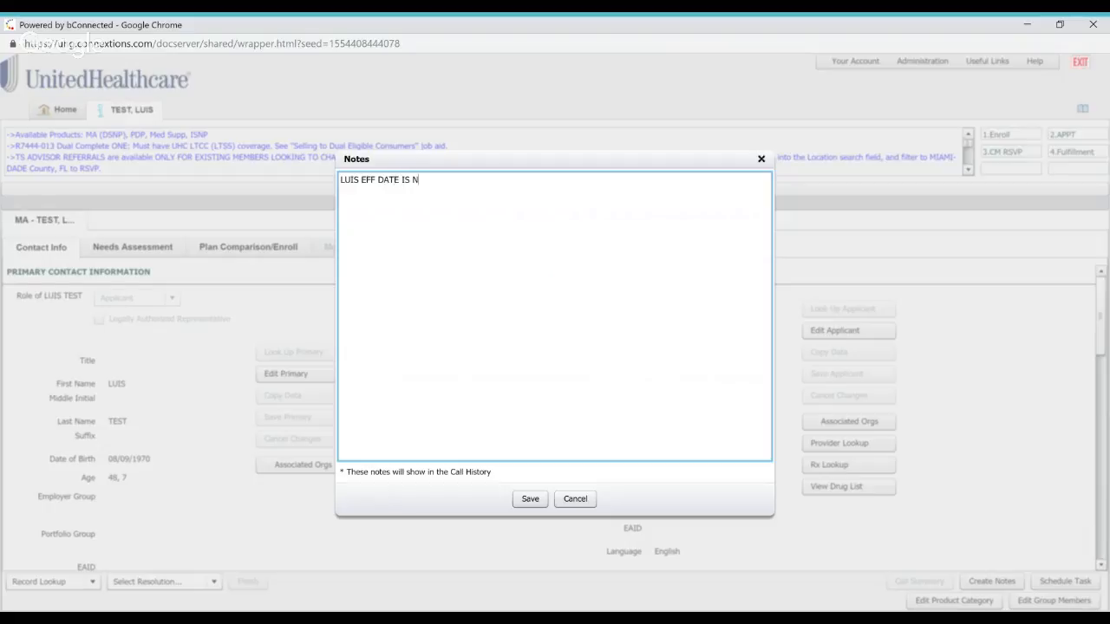
text(EXT MONTH CURRENT HAS)
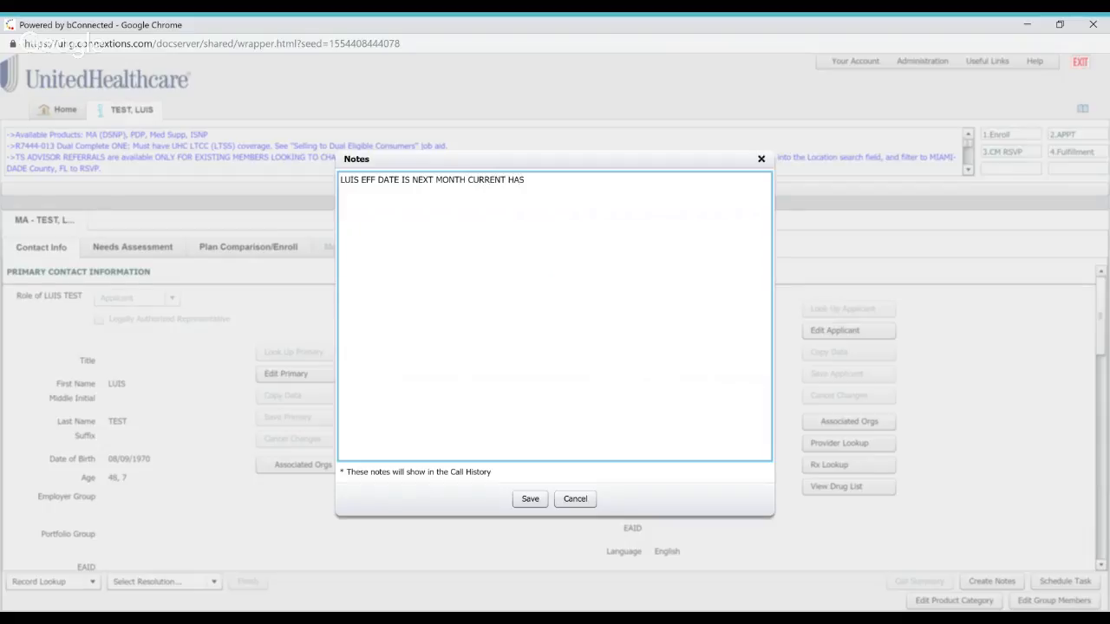
text( GROUP. LD)
key(BackSpace)
key(BackSpace)
key(BackSpace)
key(BackSpace)
key(BackSpace)
key(BackSpace)
key(BackSpace)
key(BackSpace)
key(BackSpace)
key(BackSpace)
key(BackSpace)
key(BackSpace)
key(BackSpace)
key(BackSpace)
key(BackSpace)
key(BackSpace)
key(BackSpace)
key(BackSpace)
key(BackSpace)
key(BackSpace)
key(BackSpace)
key(BackSpace)
key(BackSpace)
key(BackSpace)
key(BackSpace)
key(BackSpace)
key(BackSpace)
key(BackSpace)
key(BackSpace)
key(BackSpace)
key(BackSpace)
key(BackSpace)
key(BackSpace)
key(BackSpace)
key(BackSpace)
key(BackSpace)
key(BackSpace)
key(BackSpace)
key(BackSpace)
key(BackSpace)
text(THIS)
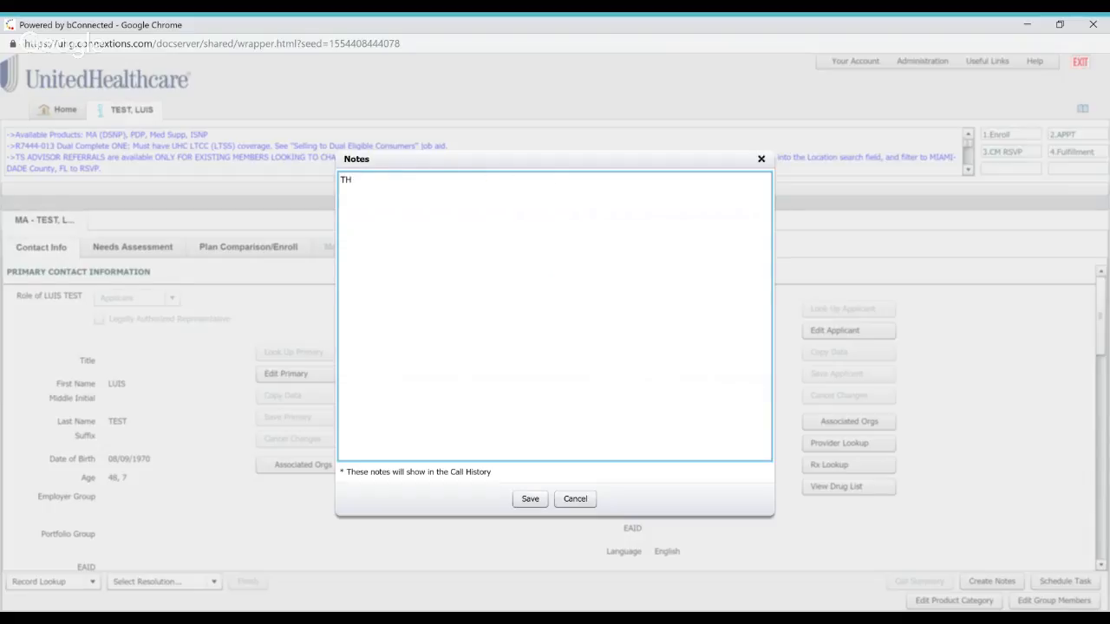
text( IS A TEST. LD)
click(531, 499)
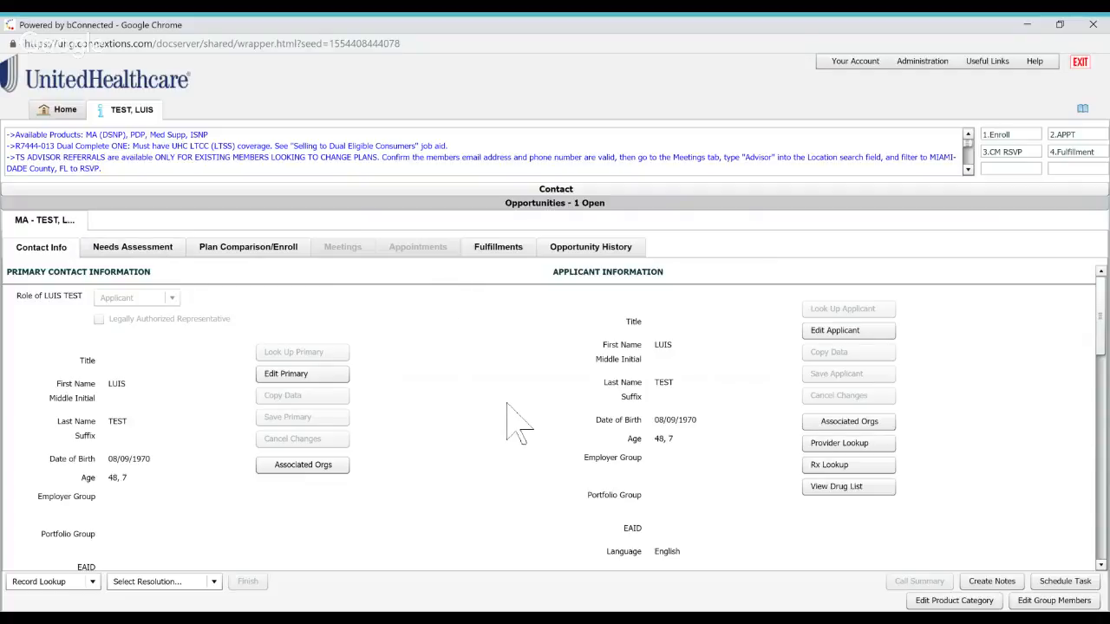
Step: In Needs Assessment, answer Yes to having Medicare Part A and Part B
click(133, 248)
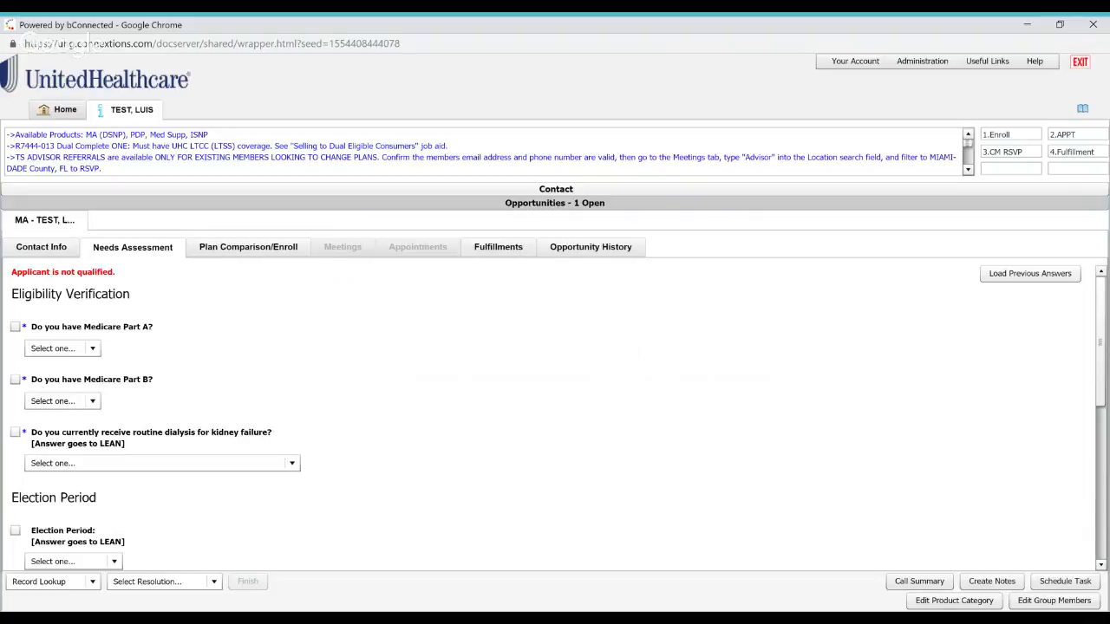
scroll(469, 425, down, 1)
scroll(482, 434, down, 2)
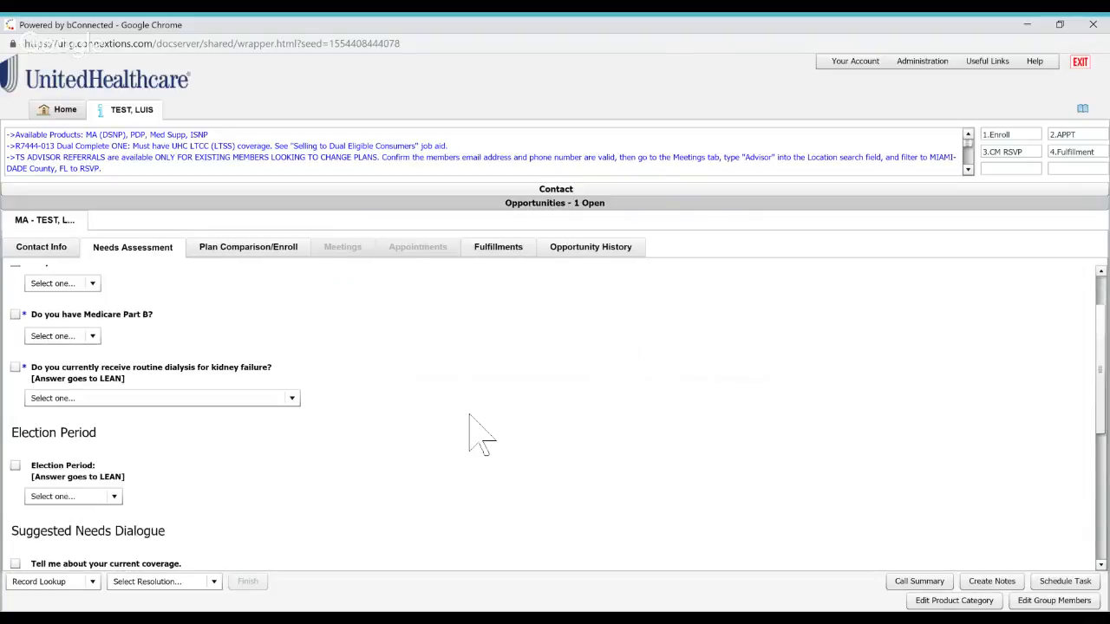
scroll(486, 420, down, 10)
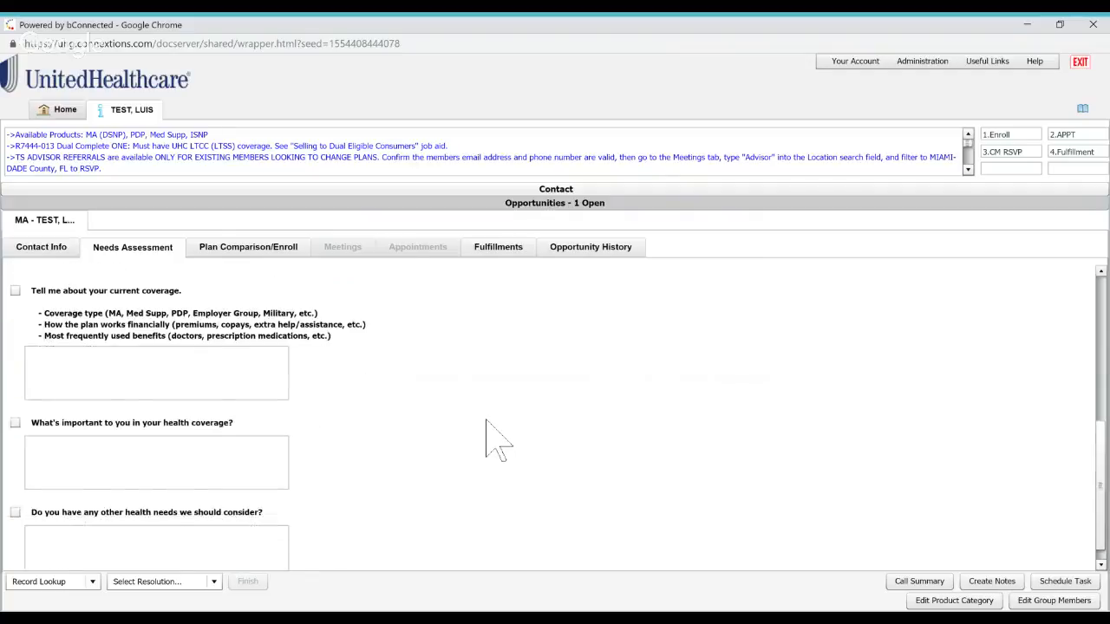
scroll(485, 420, up, 10)
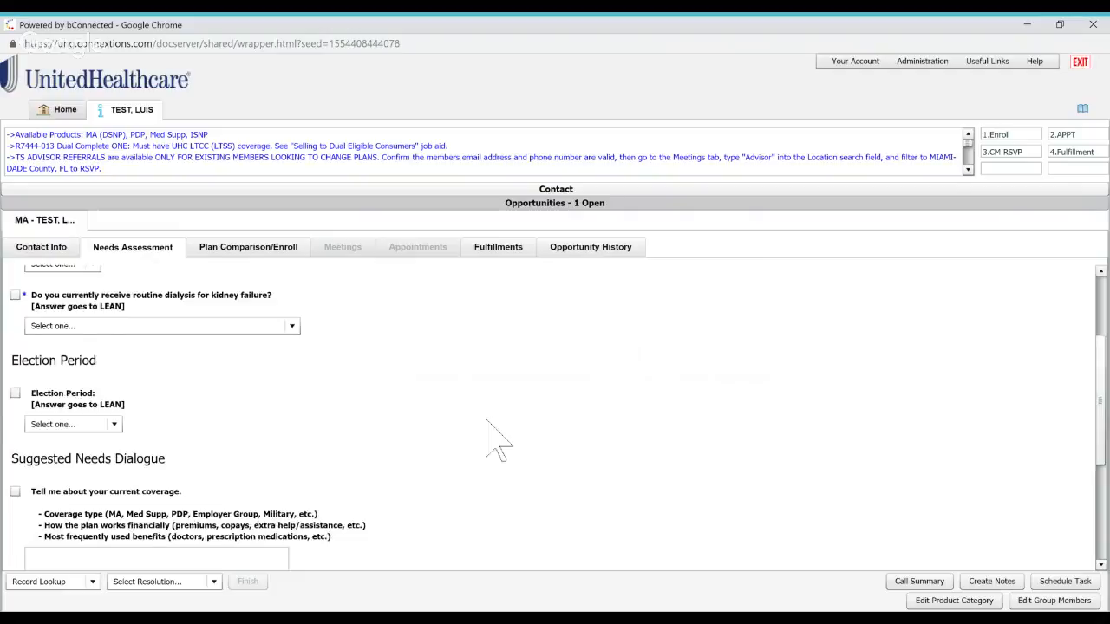
scroll(486, 420, up, 3)
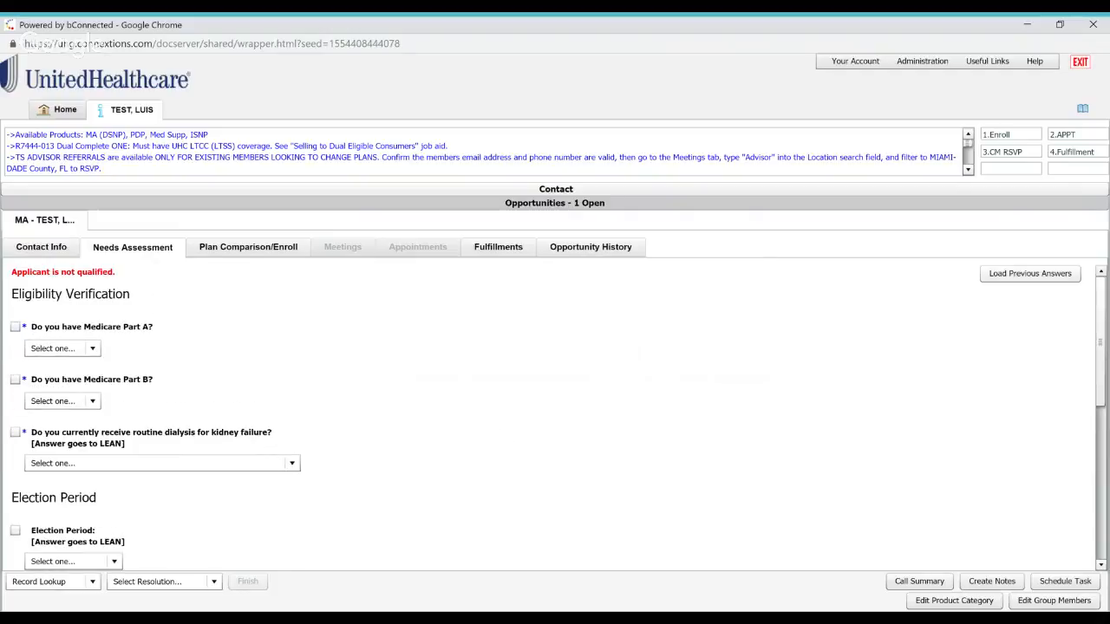
scroll(559, 412, down, 1)
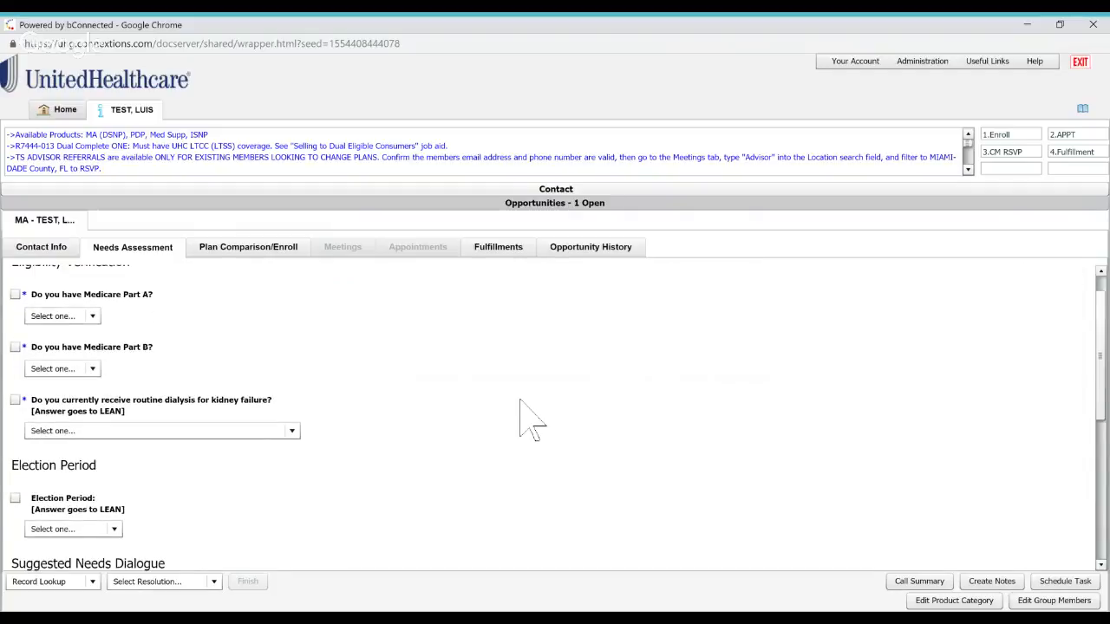
click(15, 294)
click(93, 317)
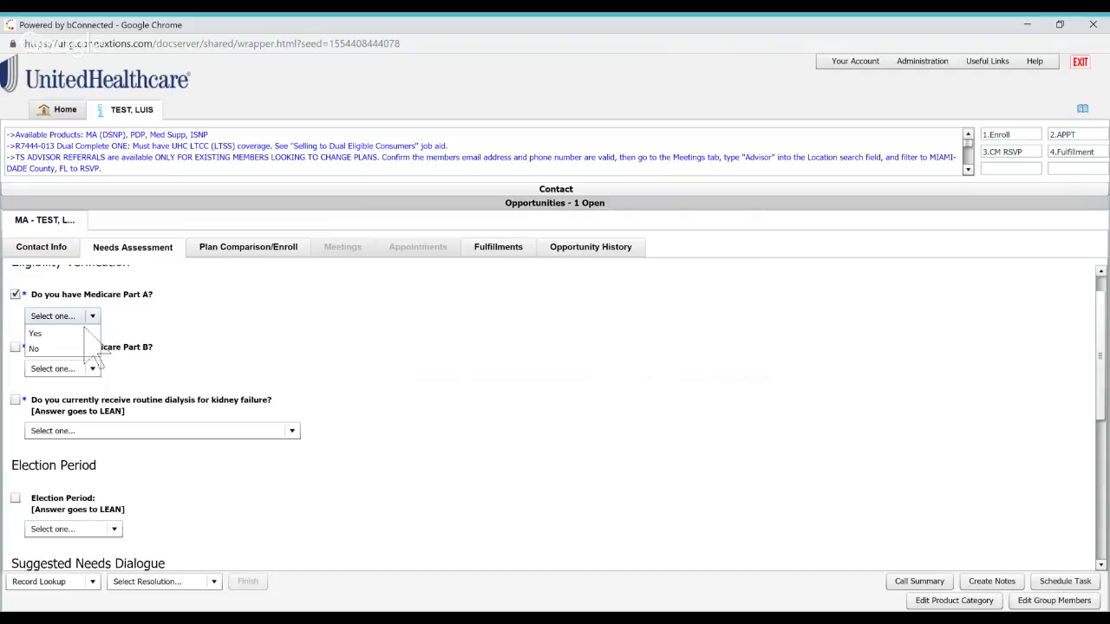
click(39, 329)
click(15, 347)
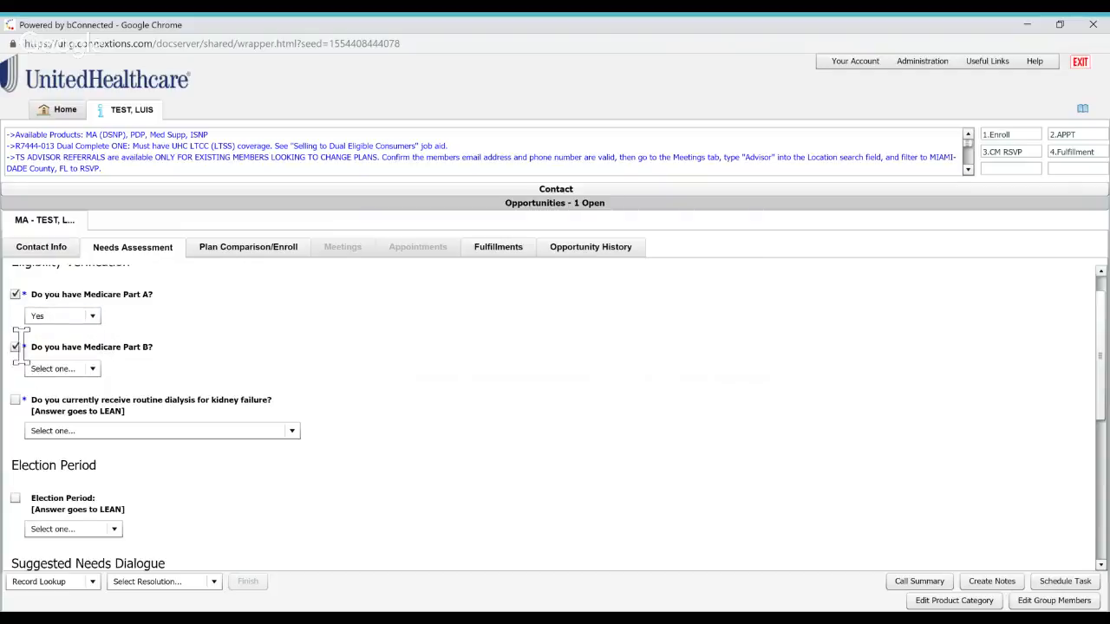
click(73, 368)
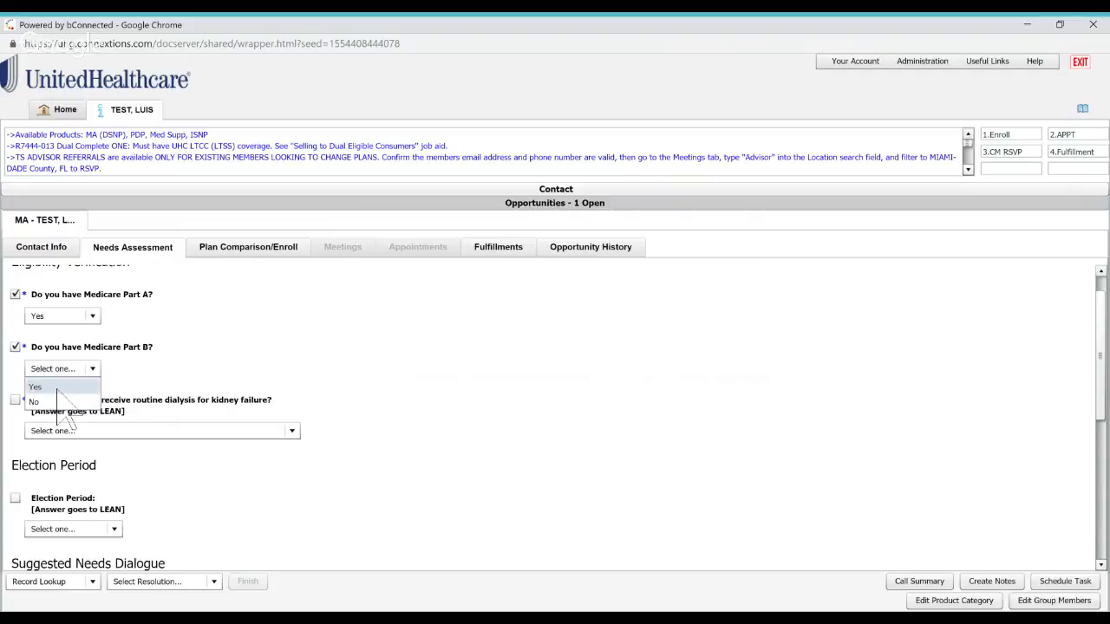
click(36, 387)
Step: Answer No to the routine dialysis question
scroll(416, 440, down, 1)
scroll(416, 440, down, 1)
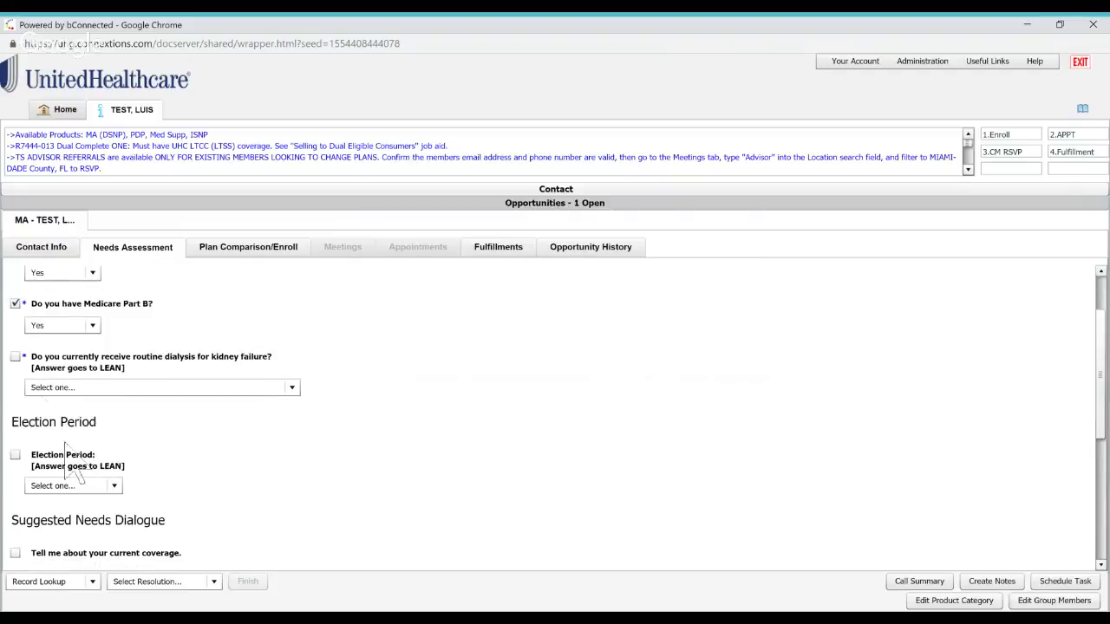
click(15, 357)
click(293, 389)
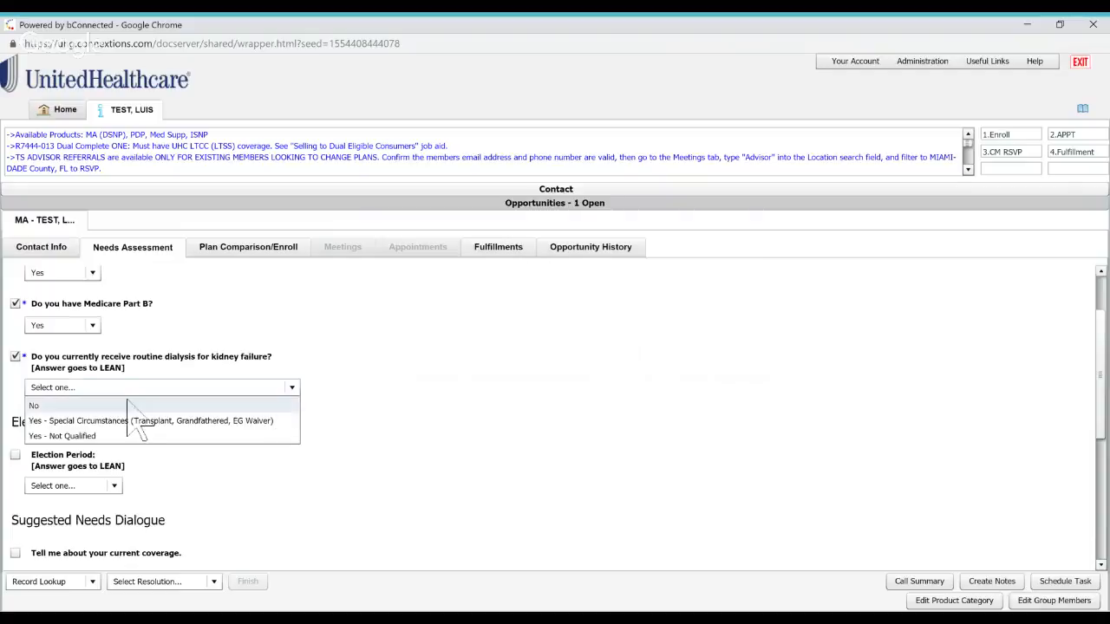
click(128, 405)
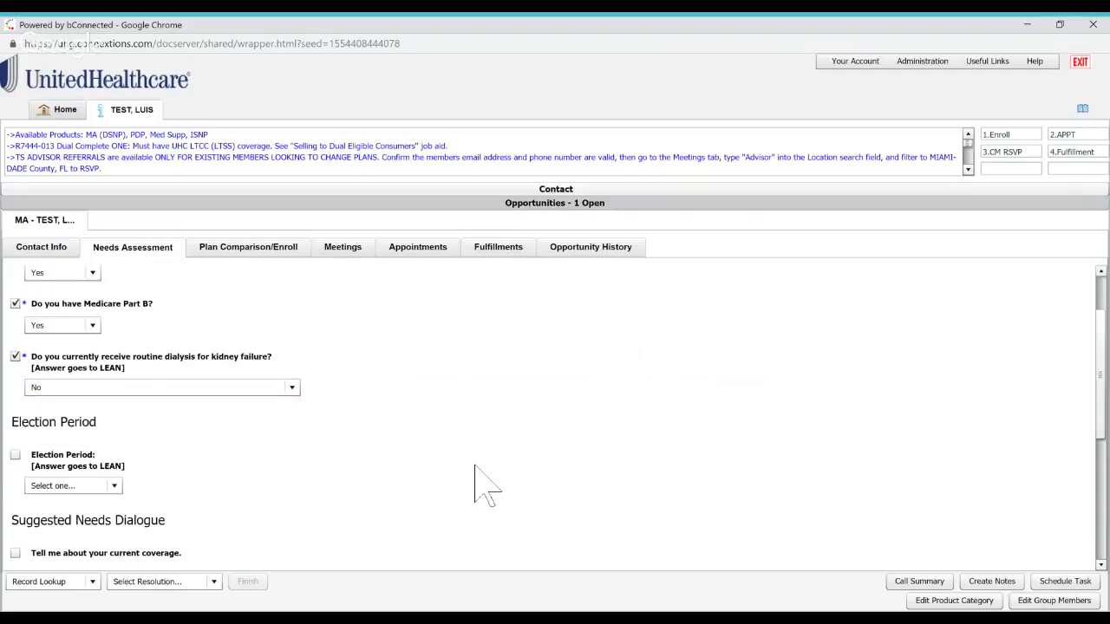
Step: Review the coverage type question and clear the test text from its answer
scroll(472, 477, down, 1)
scroll(474, 483, down, 2)
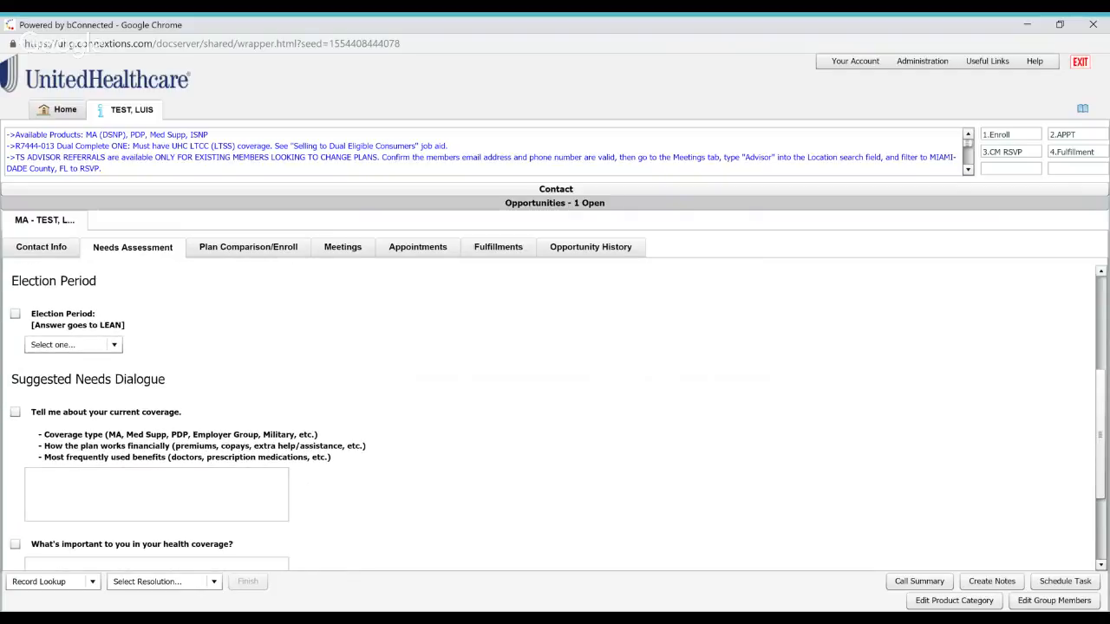
scroll(475, 483, down, 2)
scroll(474, 483, down, 2)
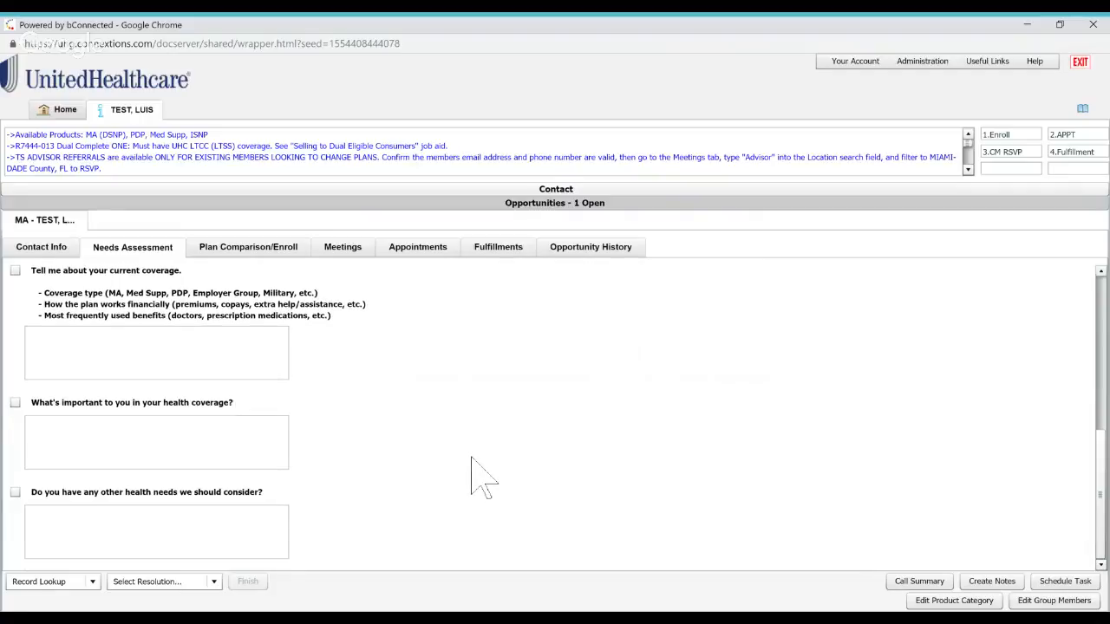
scroll(474, 477, up, 2)
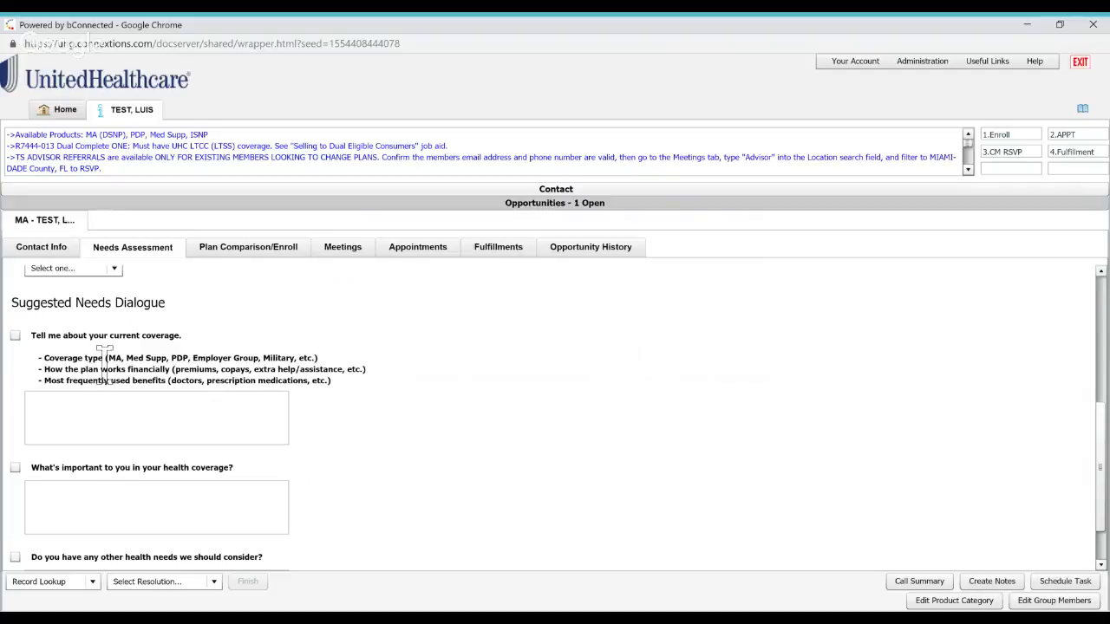
drag(104, 358, 321, 356)
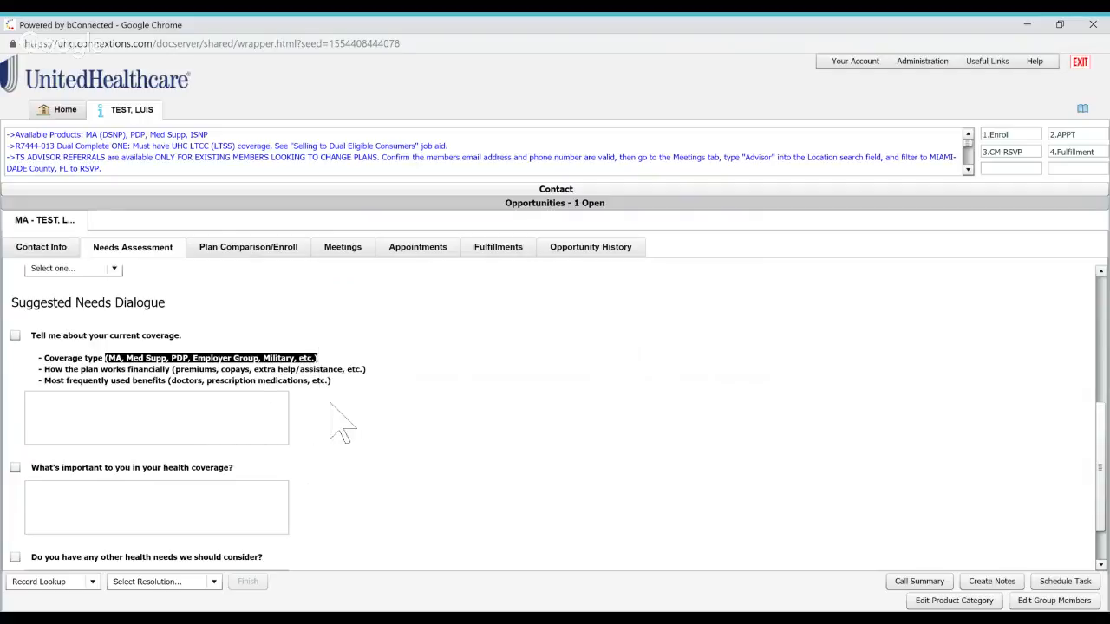
mouse_move(44, 369)
mouse_down()
mouse_move(209, 383)
mouse_move(362, 371)
mouse_move(288, 391)
mouse_move(45, 390)
mouse_up()
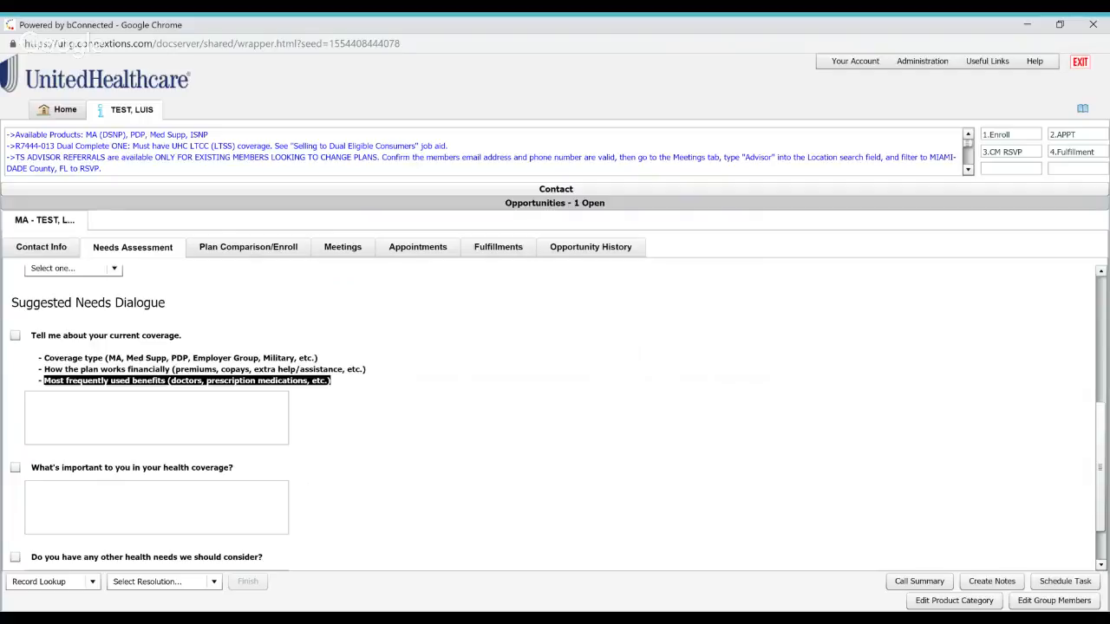
scroll(361, 438, down, 1)
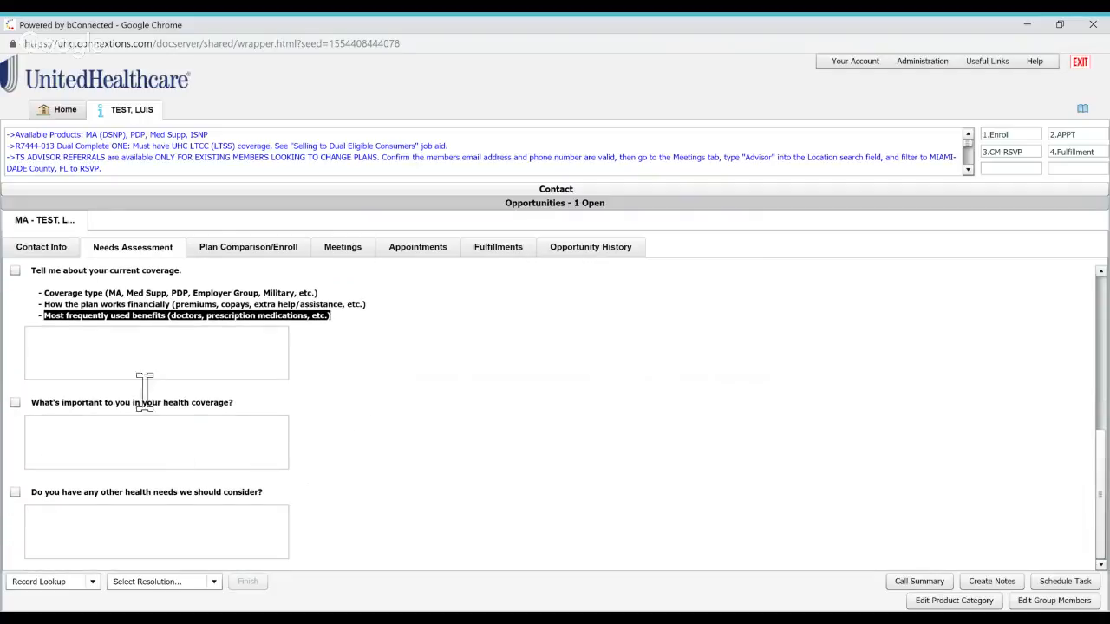
click(121, 360)
text(BKJHKBKBKJ)
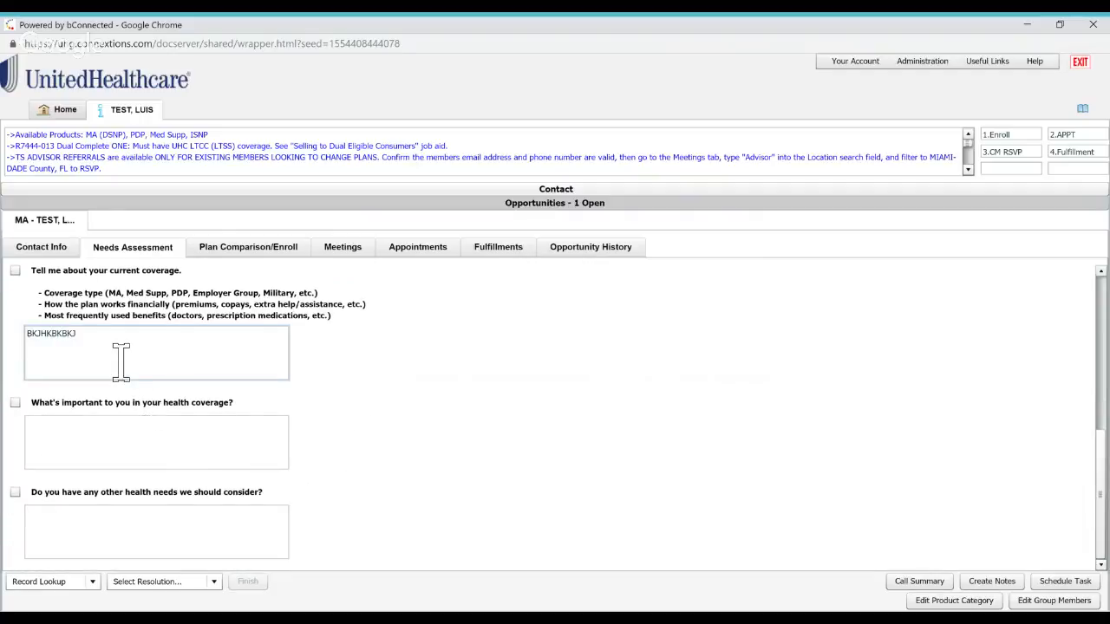
key(BackSpace)
key(BackSpace)
key(BackSpace)
key(BackSpace)
key(BackSpace)
key(BackSpace)
key(BackSpace)
key(BackSpace)
key(BackSpace)
key(BackSpace)
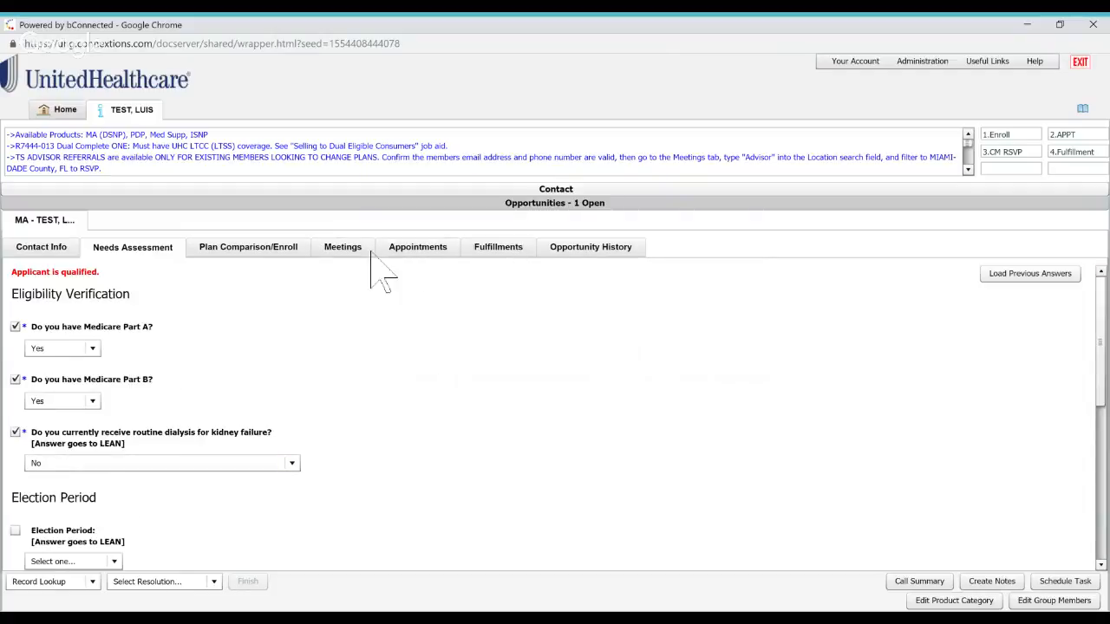
Step: View Plan Comparison/Enroll and set the resolution to Record Lookup, leaving call type unchanged
click(254, 258)
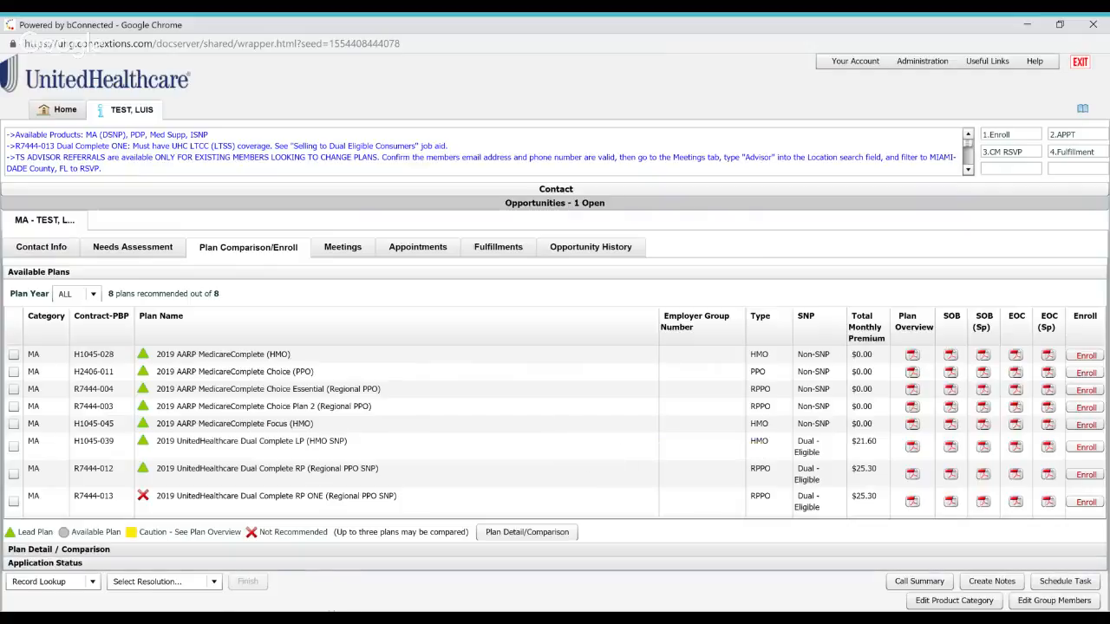
click(161, 582)
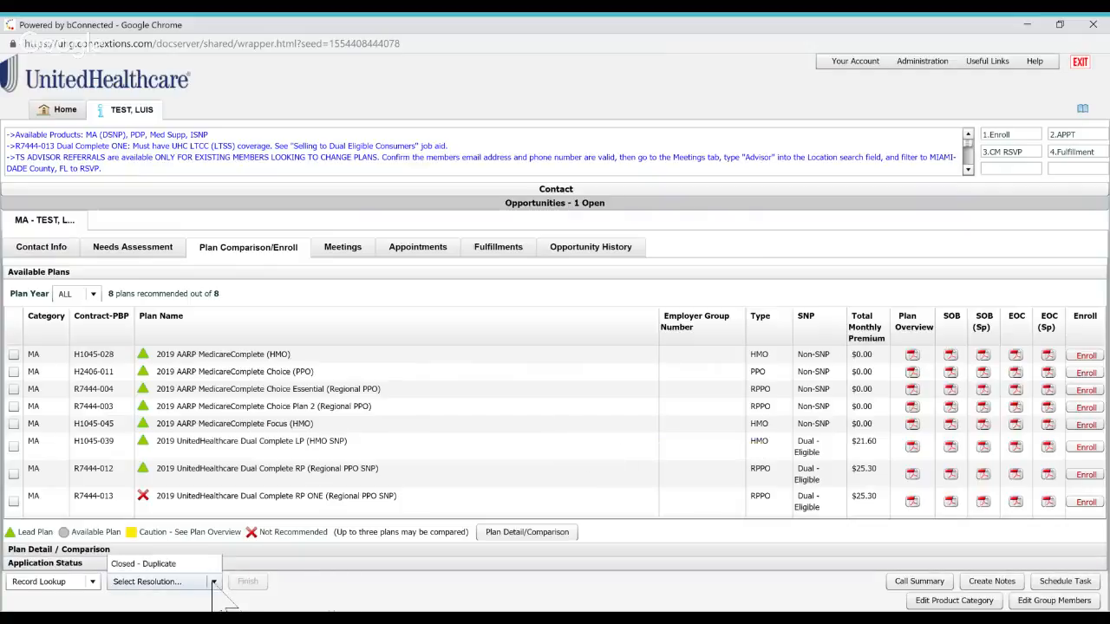
click(92, 581)
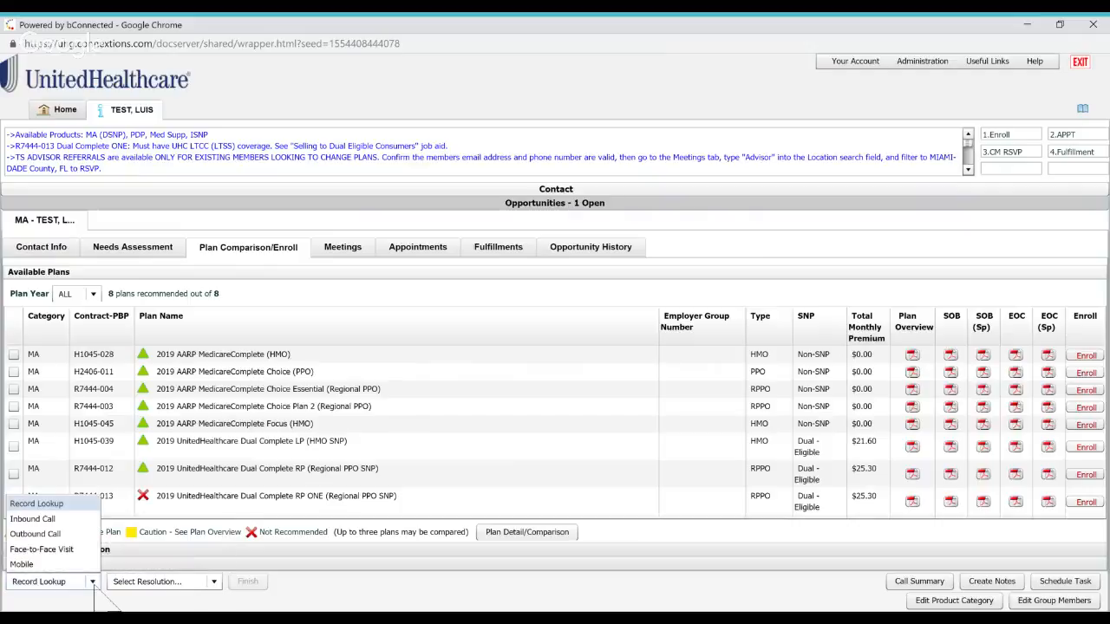
click(92, 582)
click(92, 582)
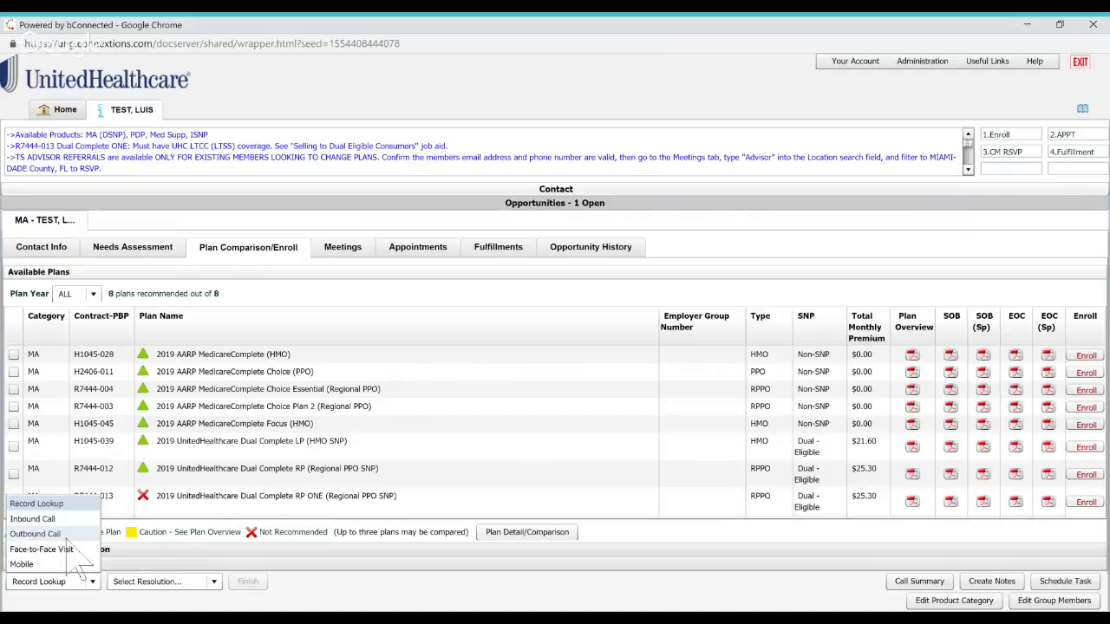
click(331, 573)
click(205, 582)
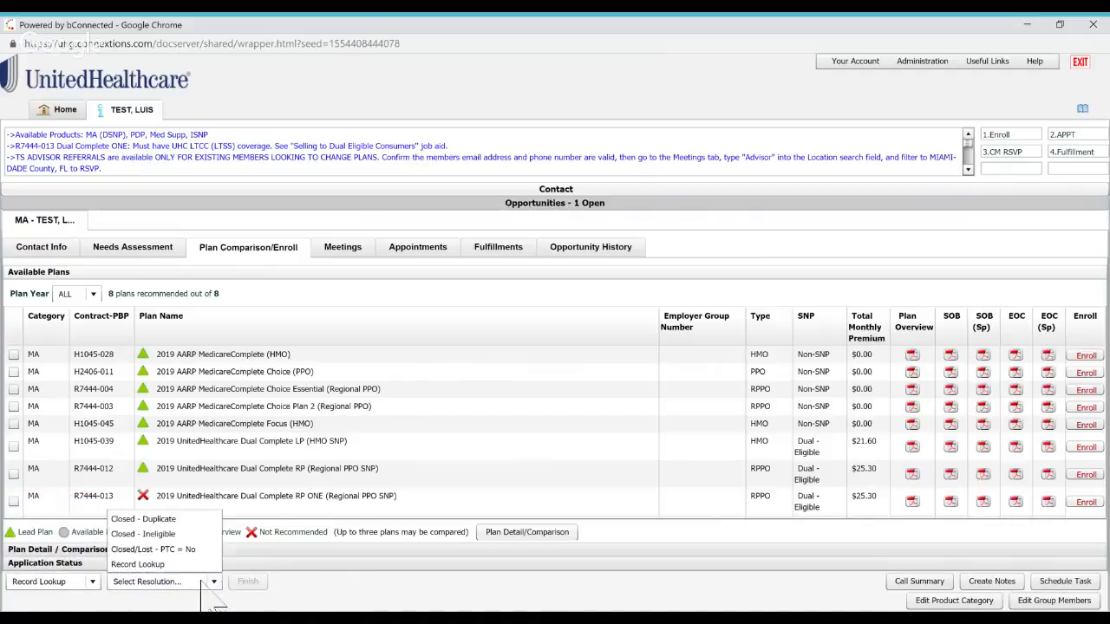
click(165, 562)
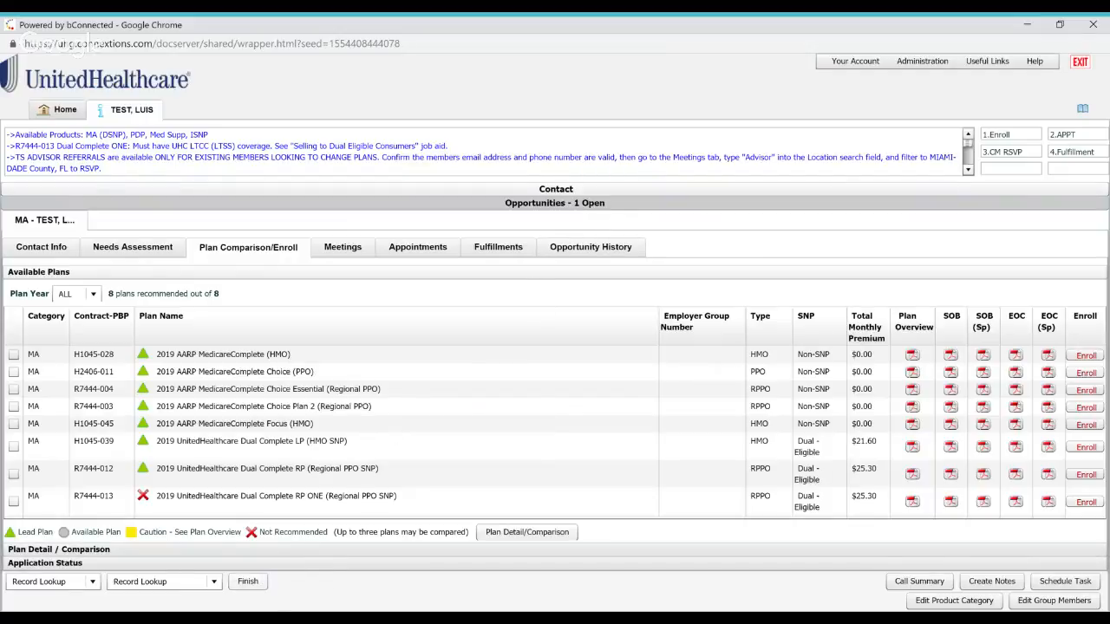
Step: Finish the opportunity with requested effective date 05/01/2019, acknowledging the future-activity alert
click(248, 583)
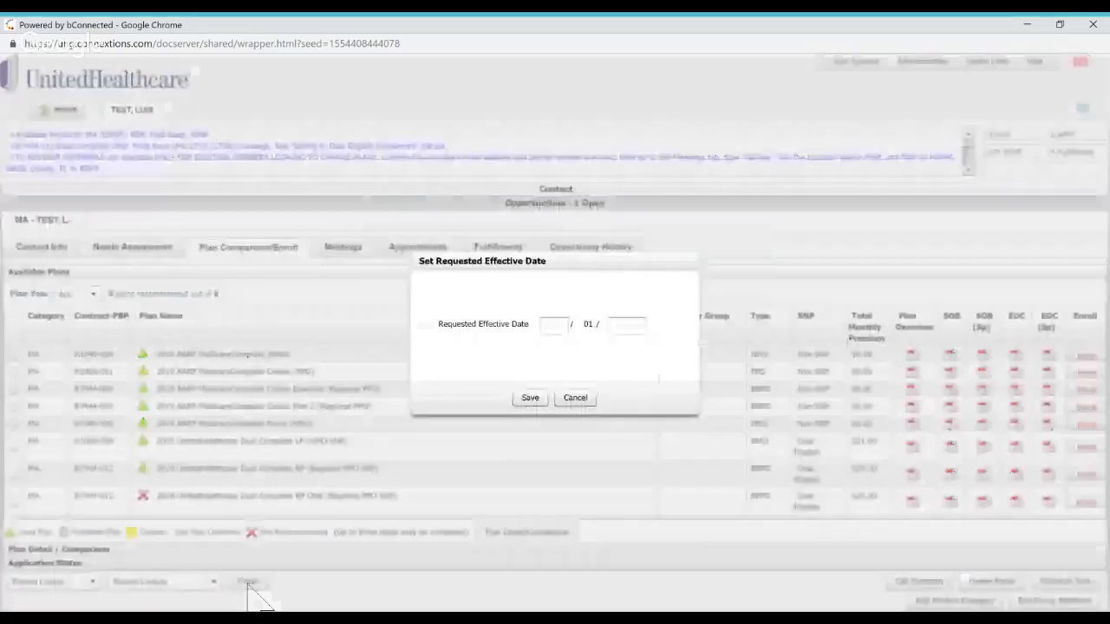
click(557, 325)
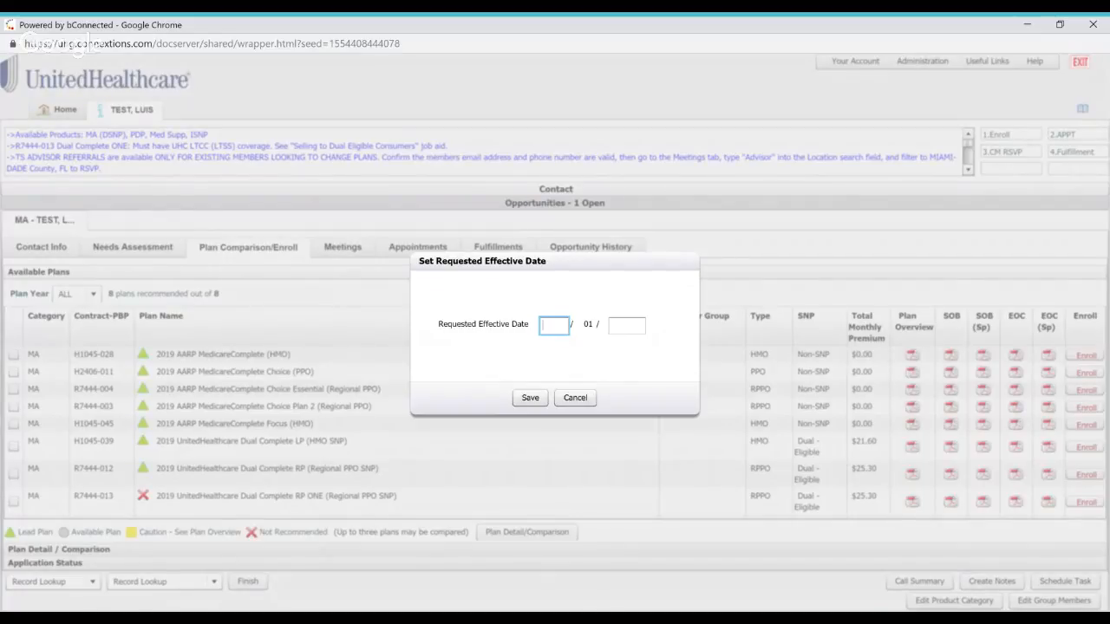
text(0)
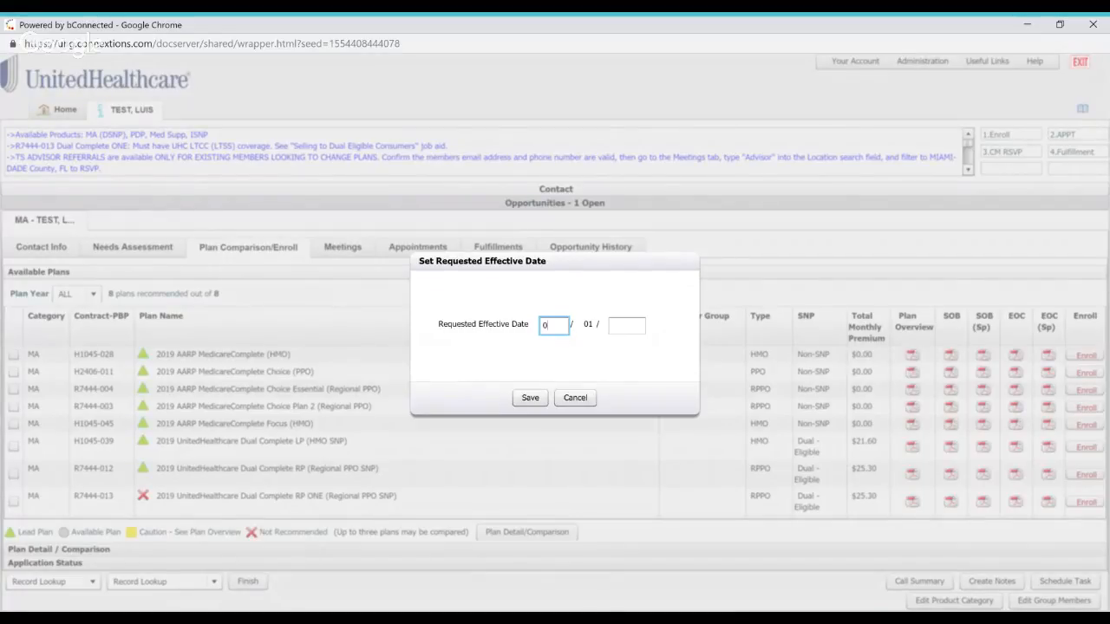
text(5)
click(634, 323)
text(2019)
click(531, 399)
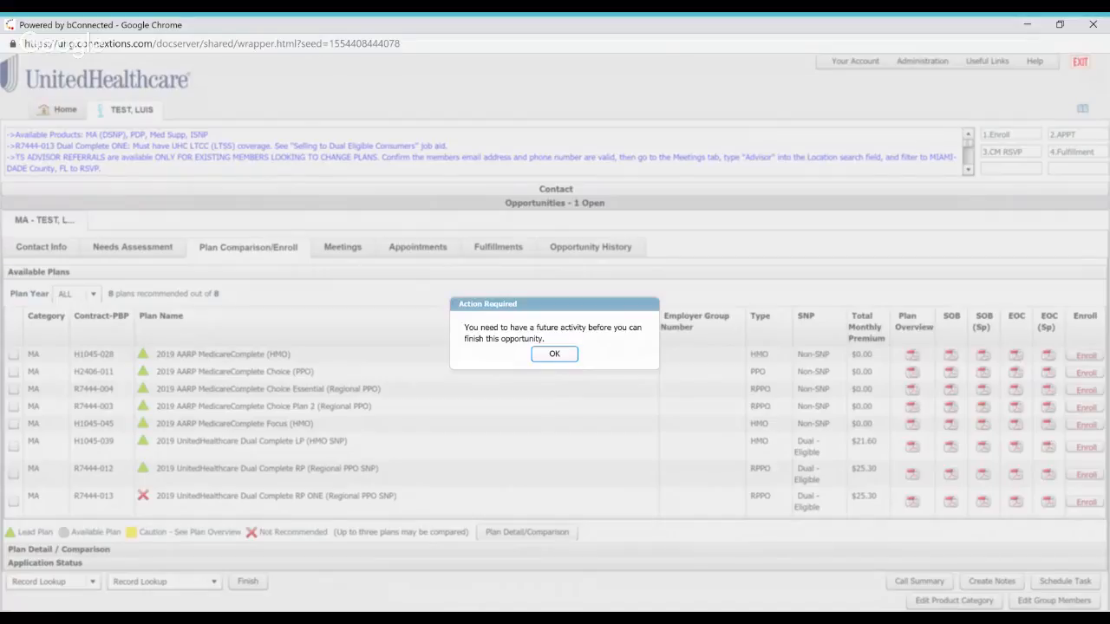
click(563, 355)
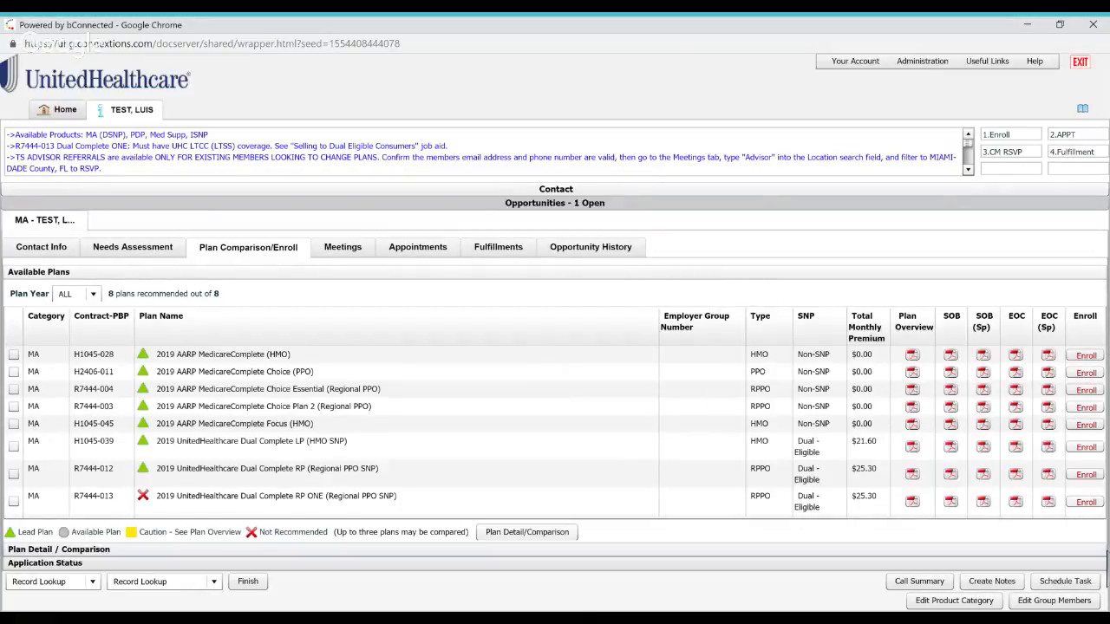
click(1072, 582)
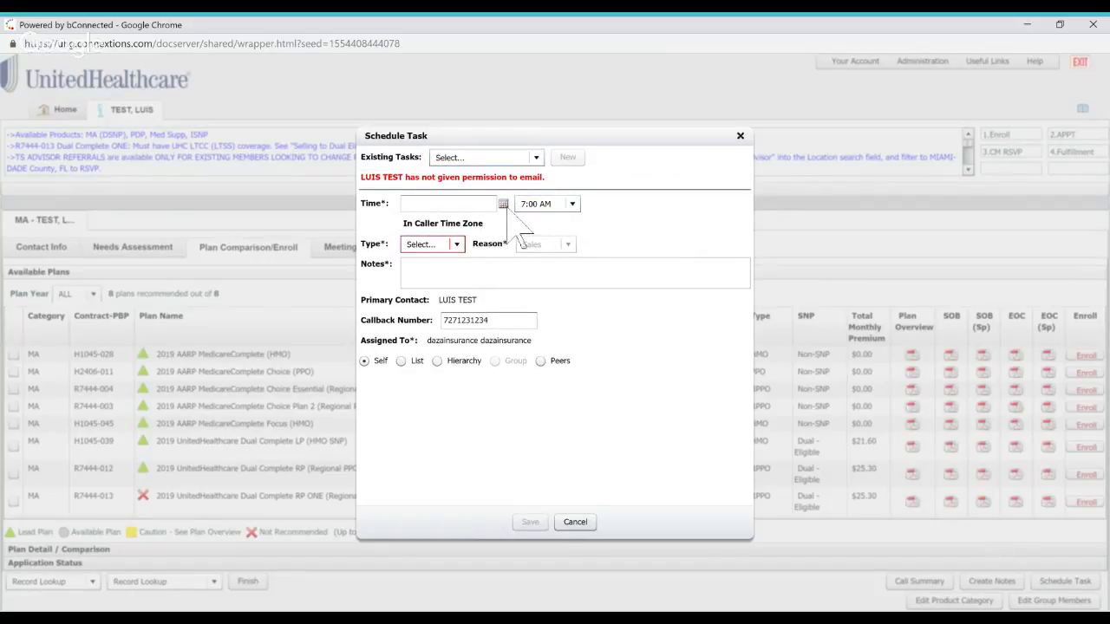
Step: Set the task date to April 5, 2019 at 4:00 PM
click(521, 157)
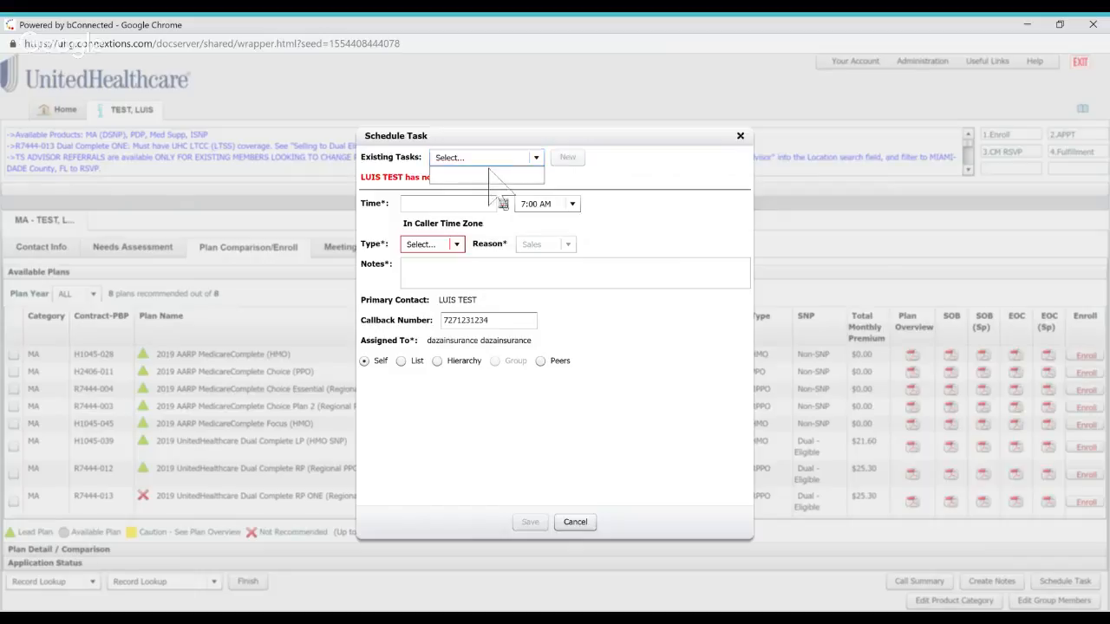
click(620, 182)
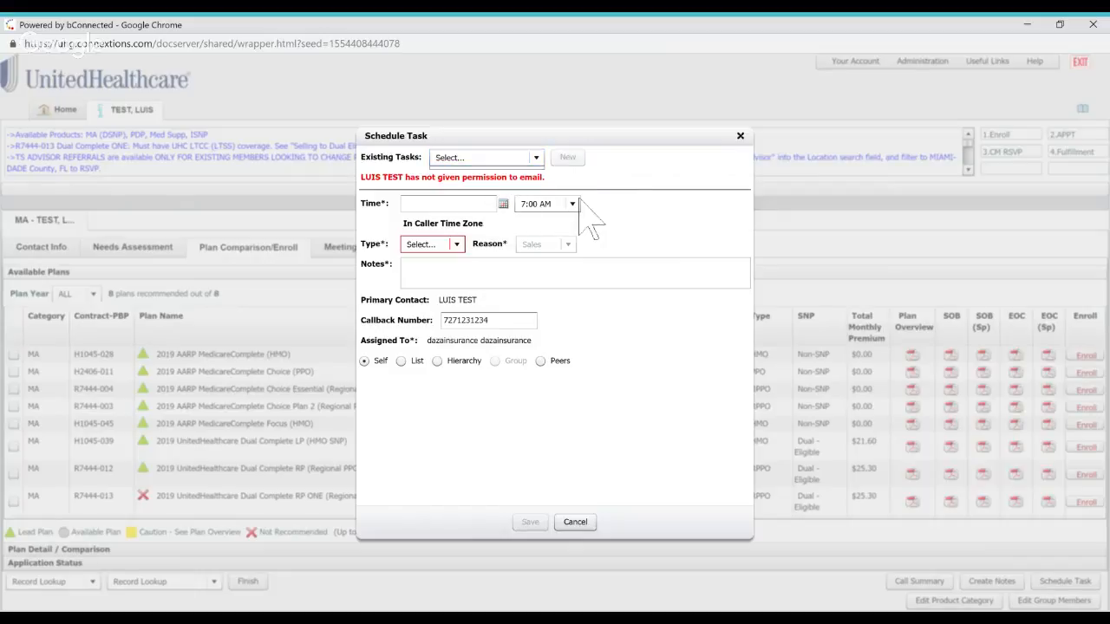
click(503, 204)
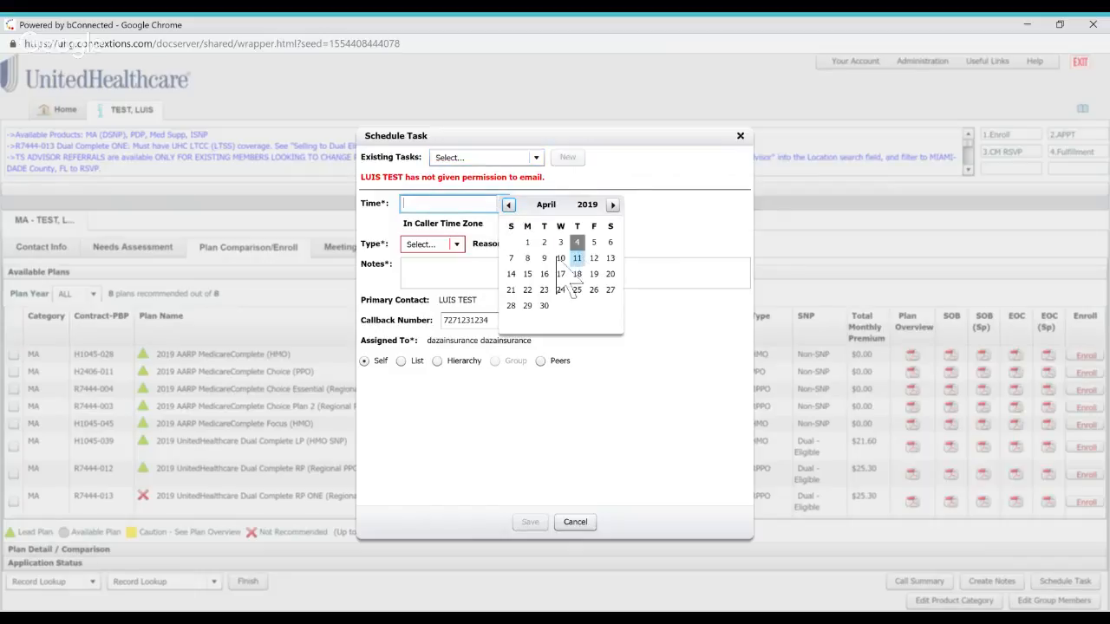
click(595, 243)
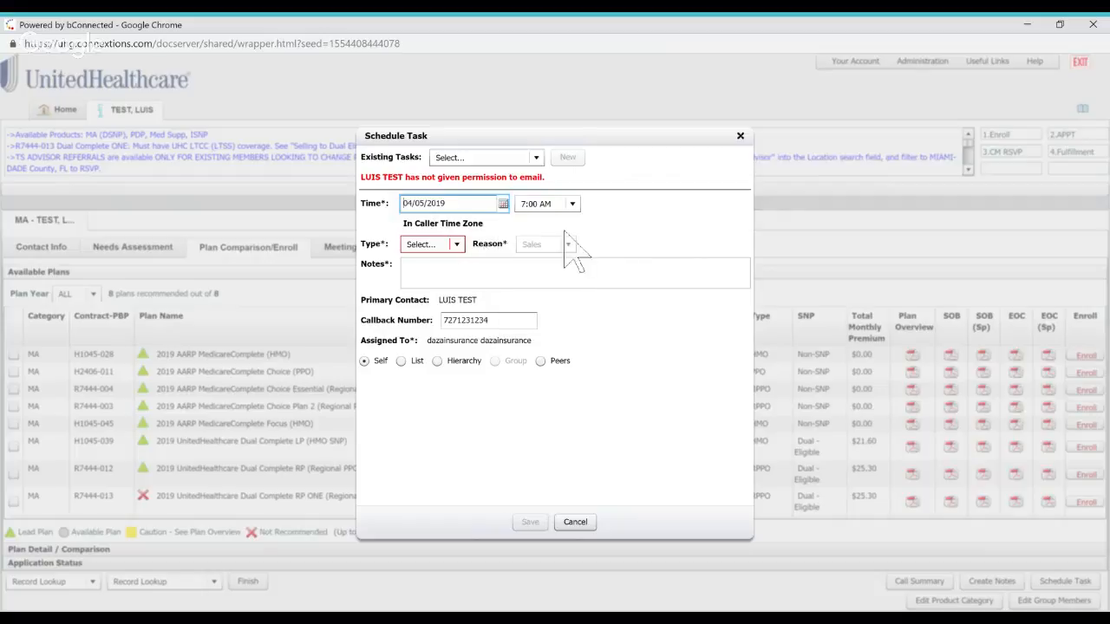
scroll(572, 277, down, 6)
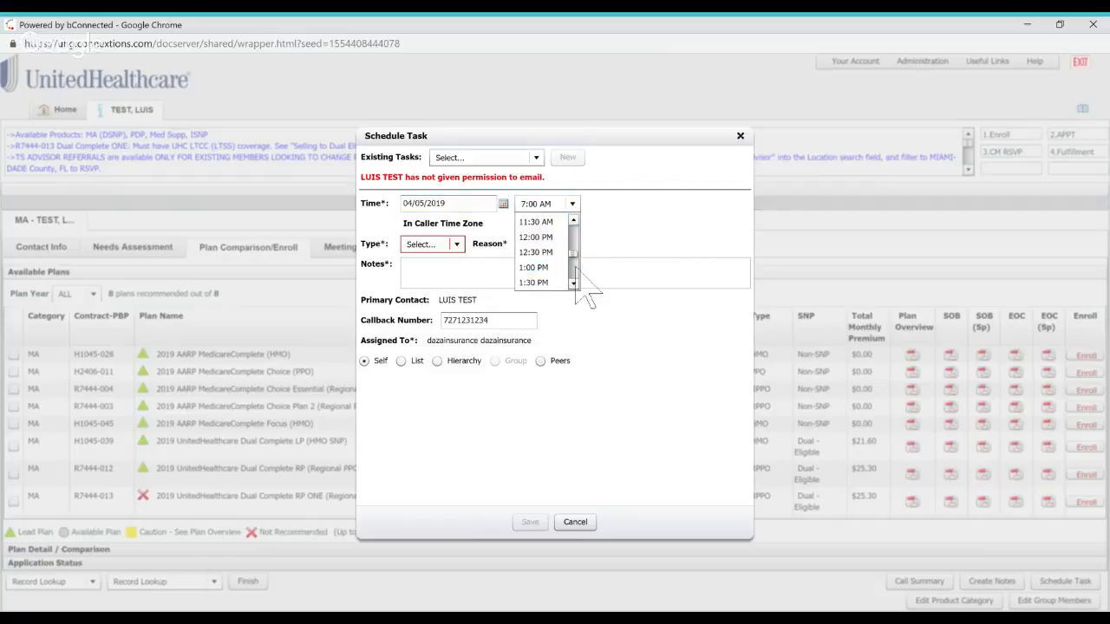
click(546, 281)
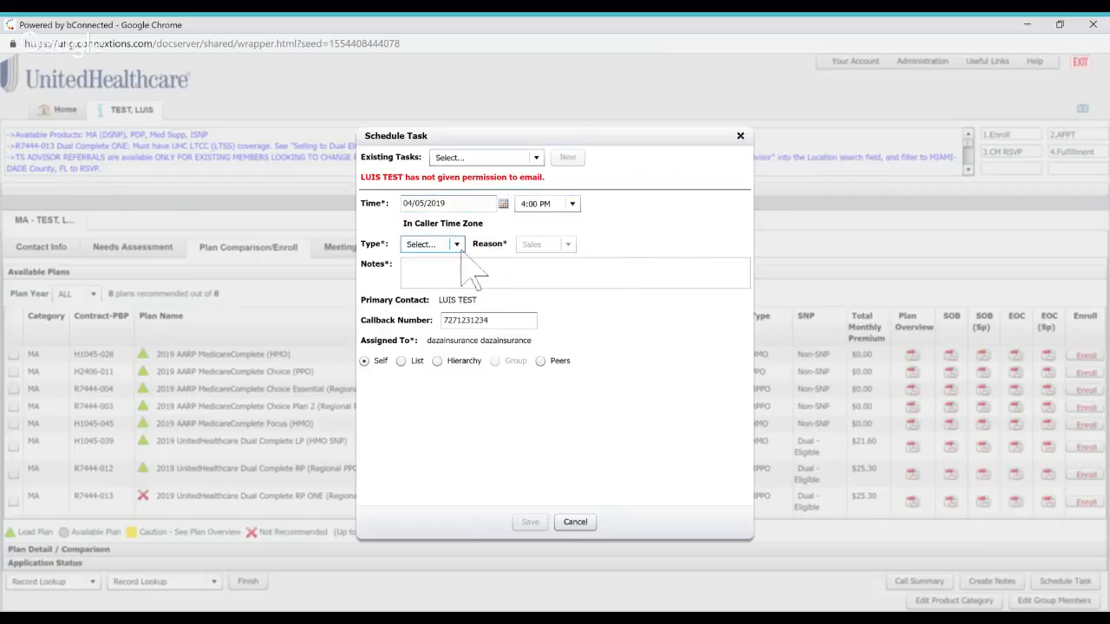
Step: Make it a Callback with reason Sales and notes 'TEST.. CLOSE IT.', and save
click(454, 245)
click(434, 262)
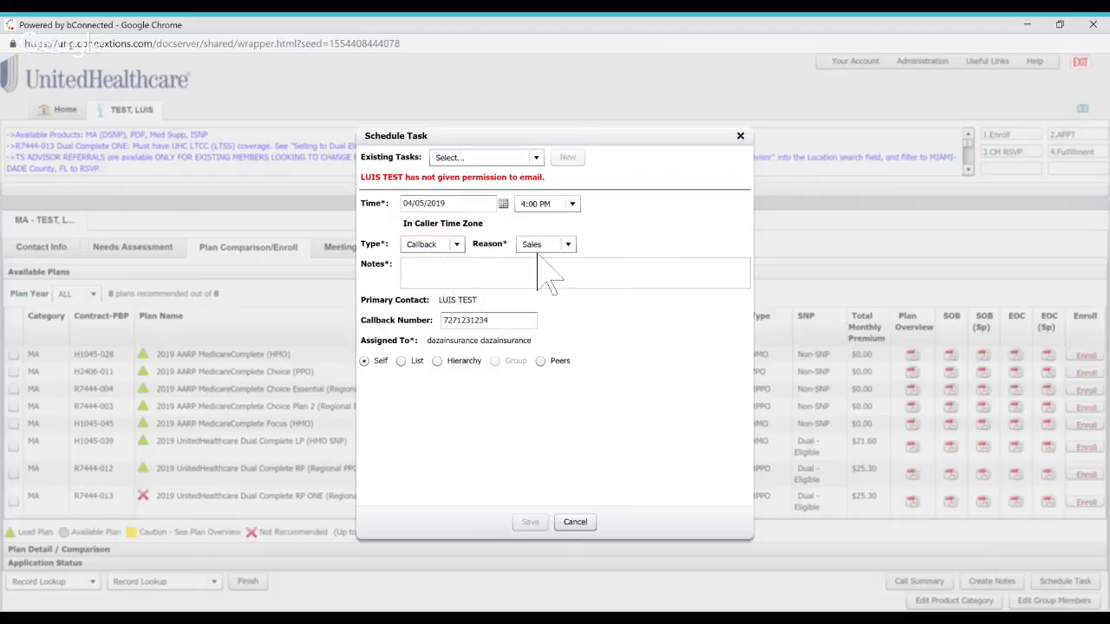
click(568, 245)
click(564, 256)
click(481, 271)
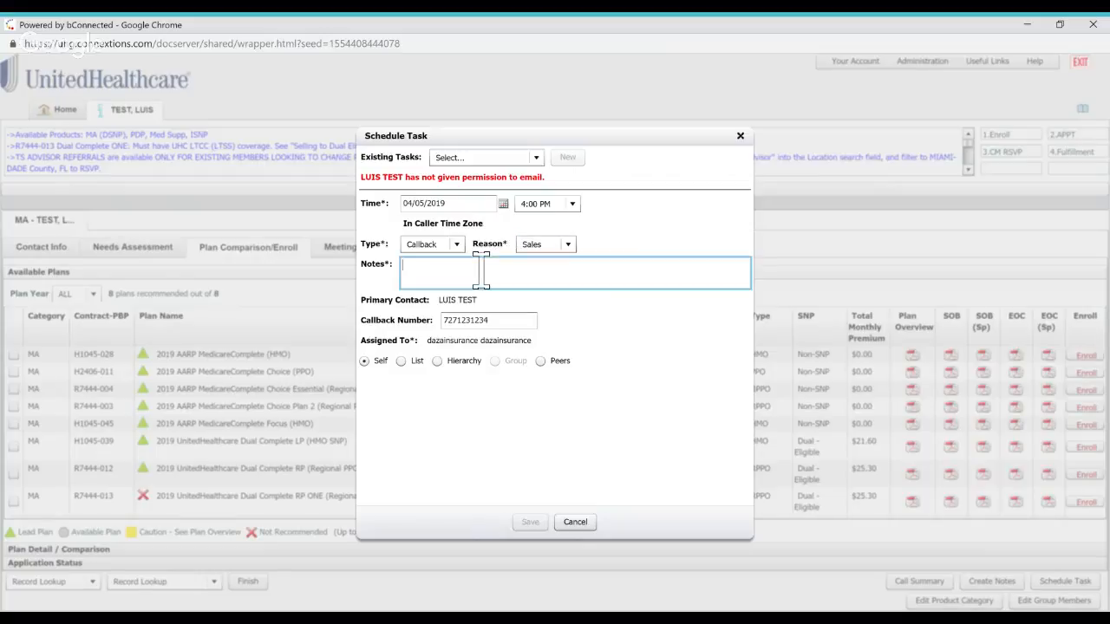
text(TEST.. CLOSE IT.)
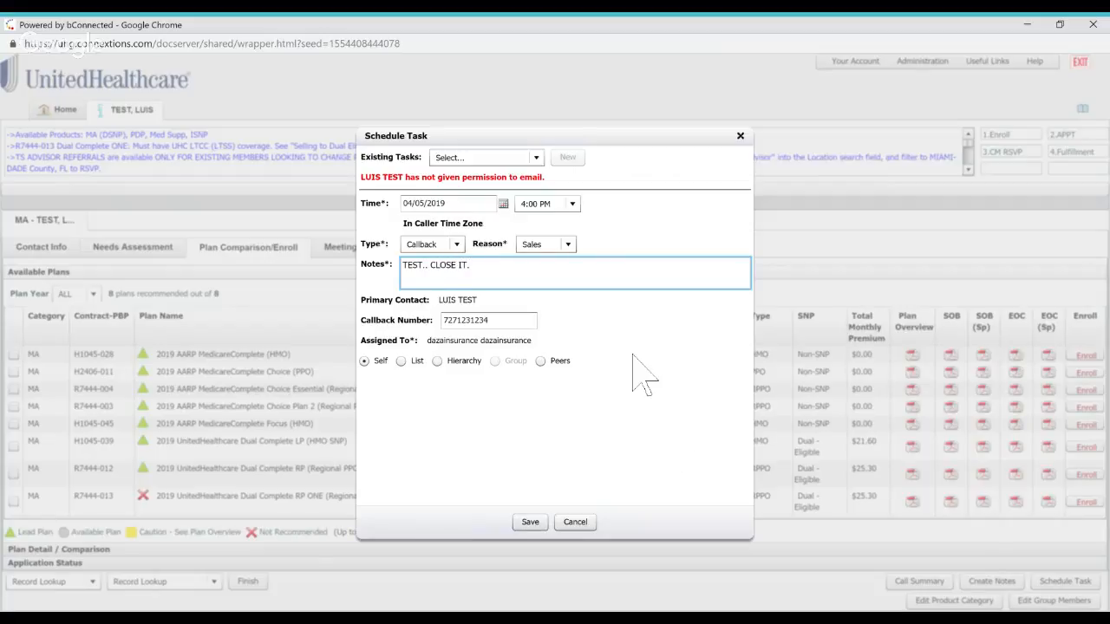
click(531, 522)
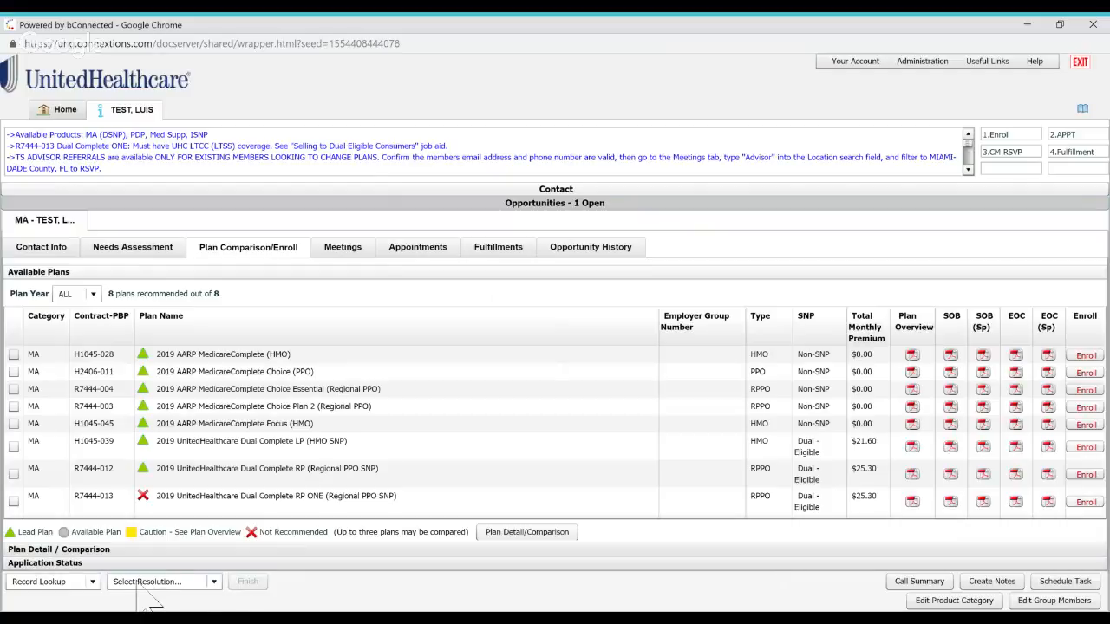
Step: Set the opportunity's resolution to Record Lookup, leaving the call type unchanged
click(161, 582)
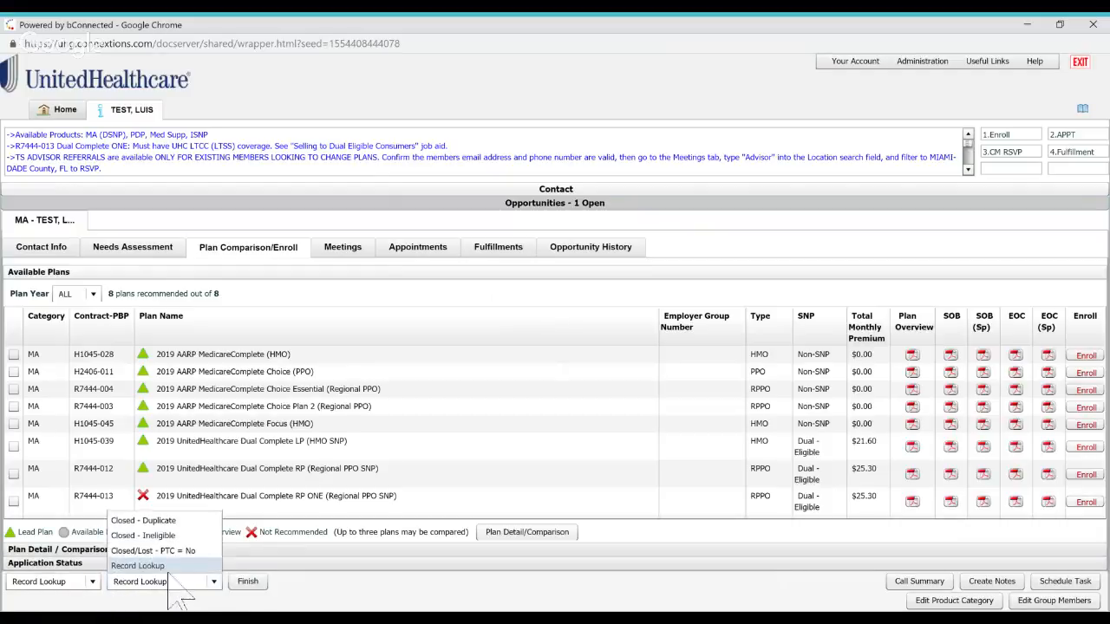
click(143, 565)
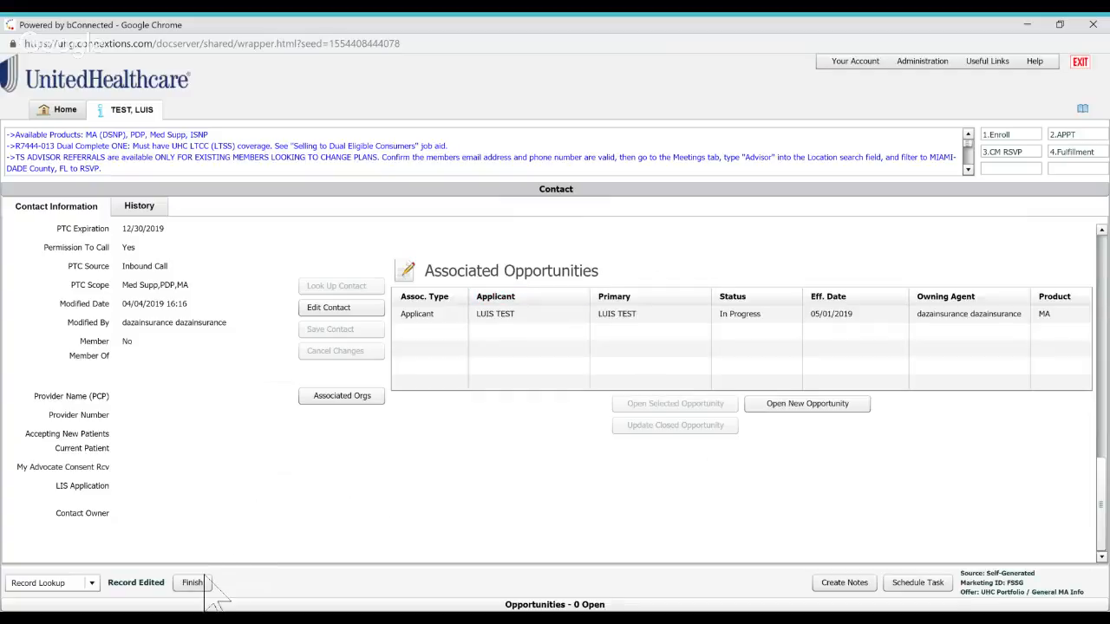
click(93, 583)
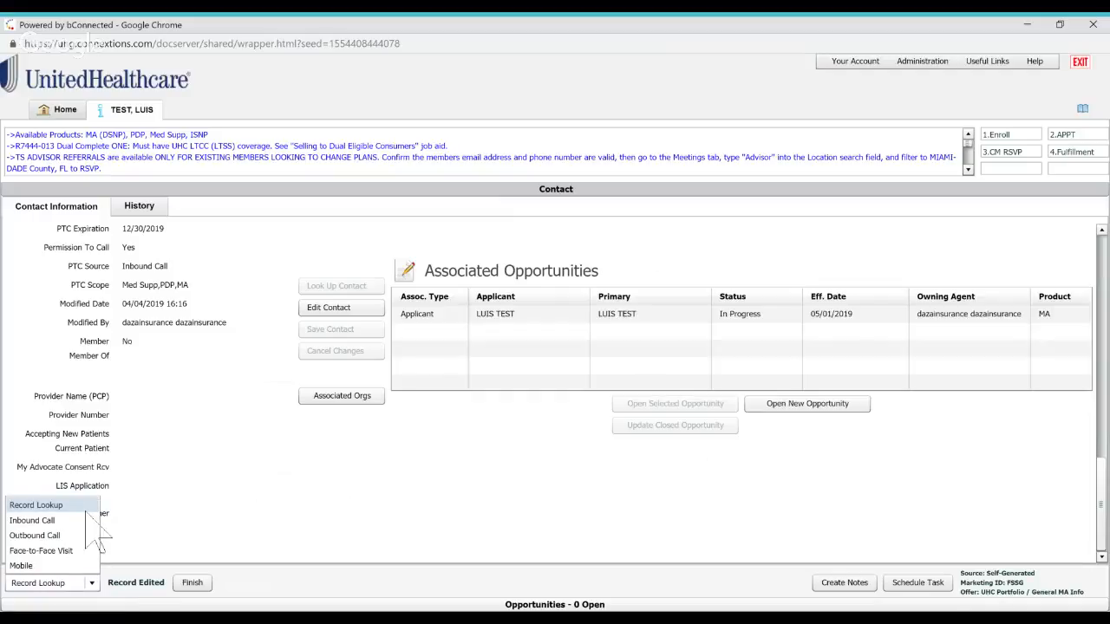
click(114, 510)
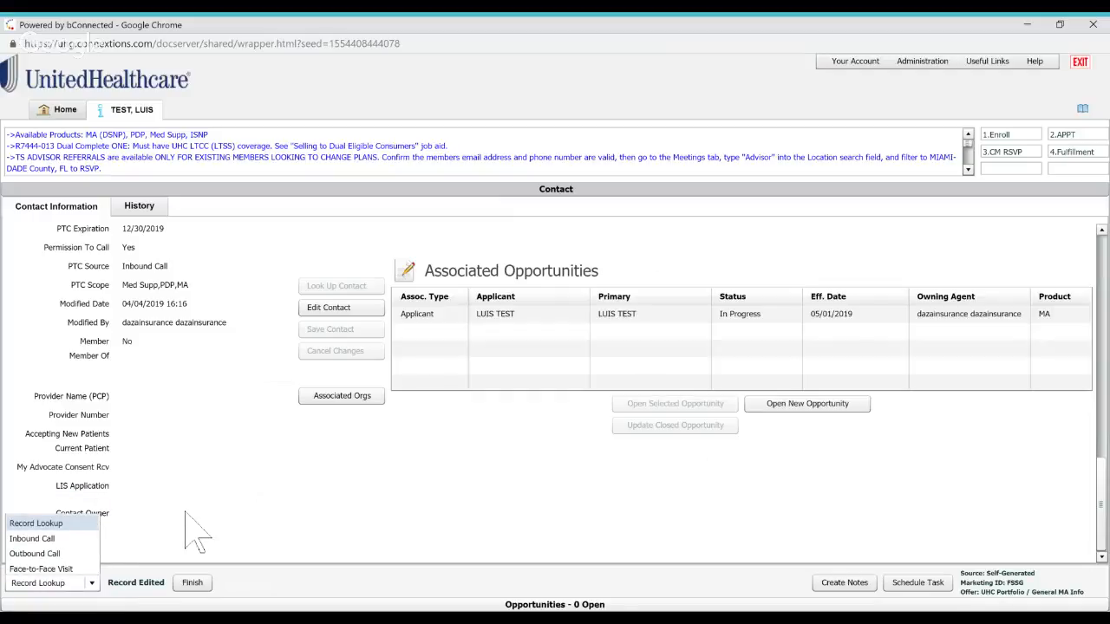
Step: Finish and close the contact record, then log out of the portal
click(192, 585)
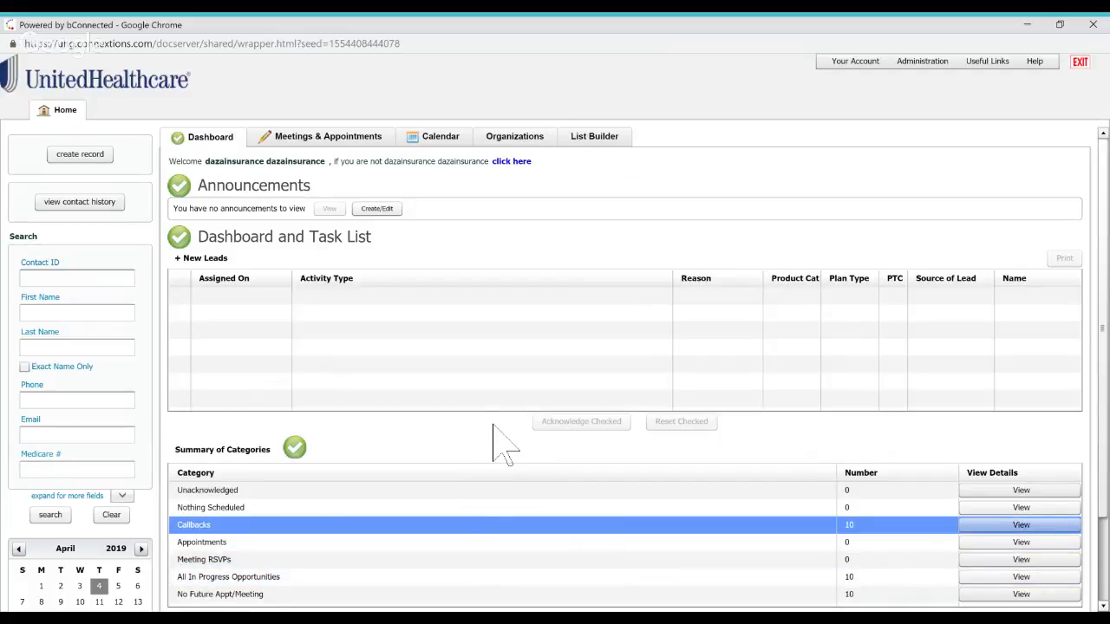
click(1081, 64)
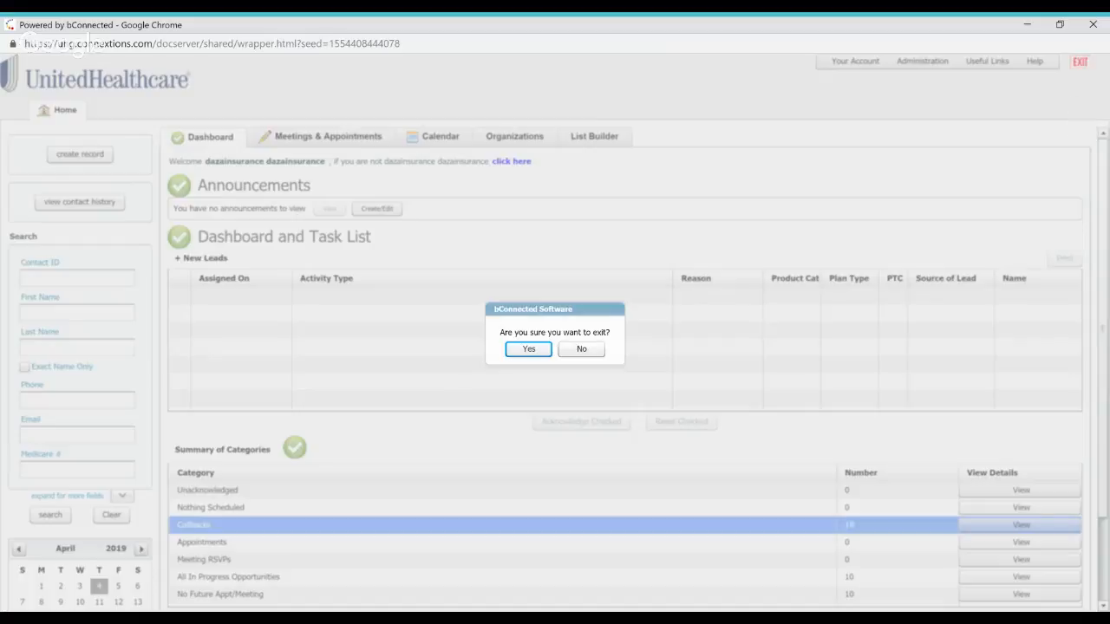
click(529, 349)
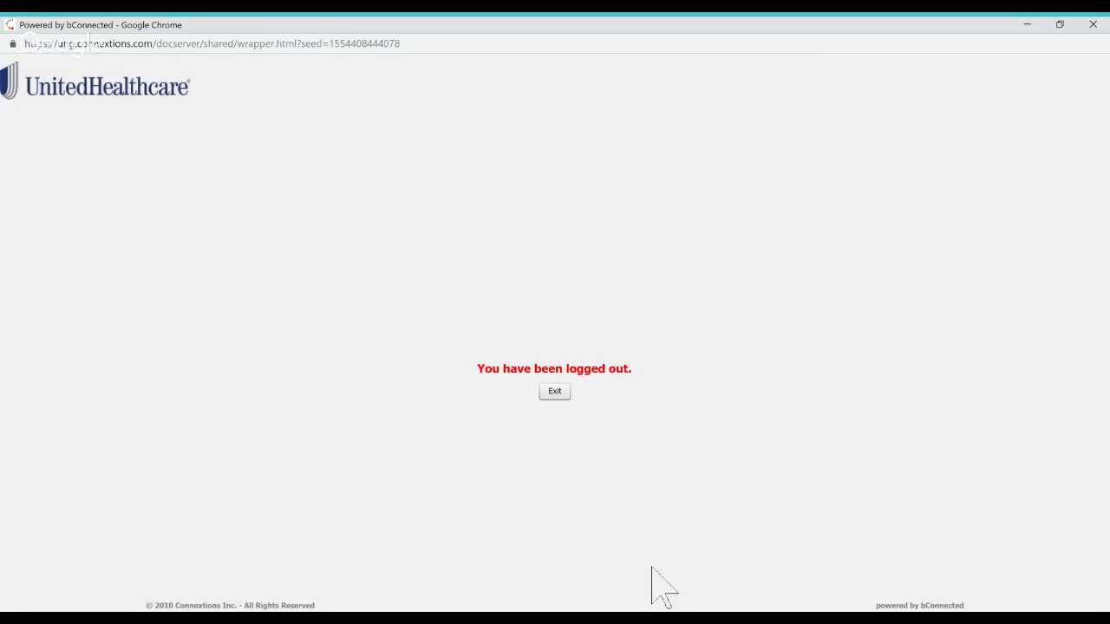